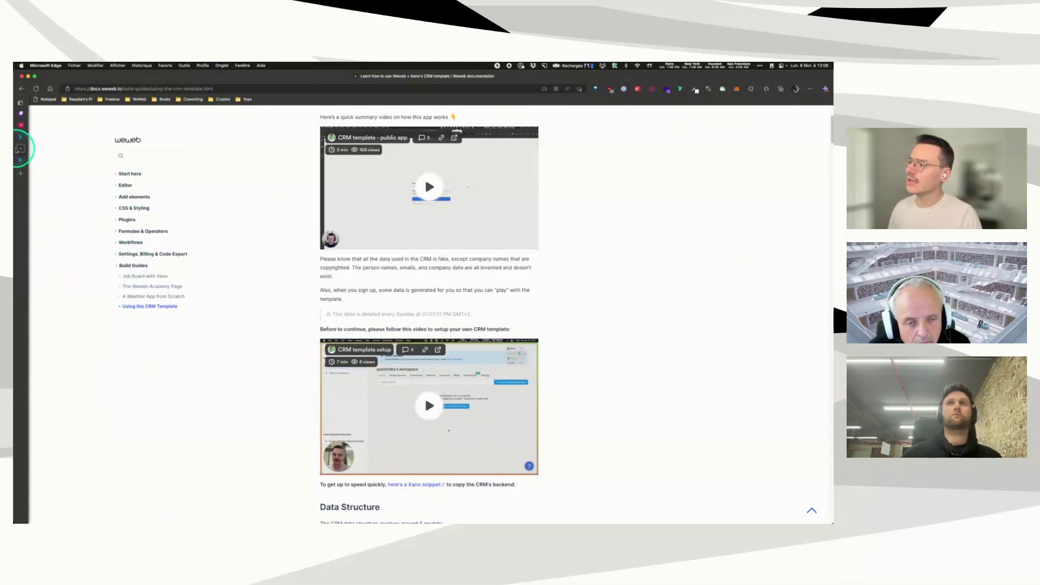
# Step: Highlight 'Weweb & Bravo' in the Xano CRM snippet title, then return to the template-crm dashboard
pyautogui.click(42, 159)
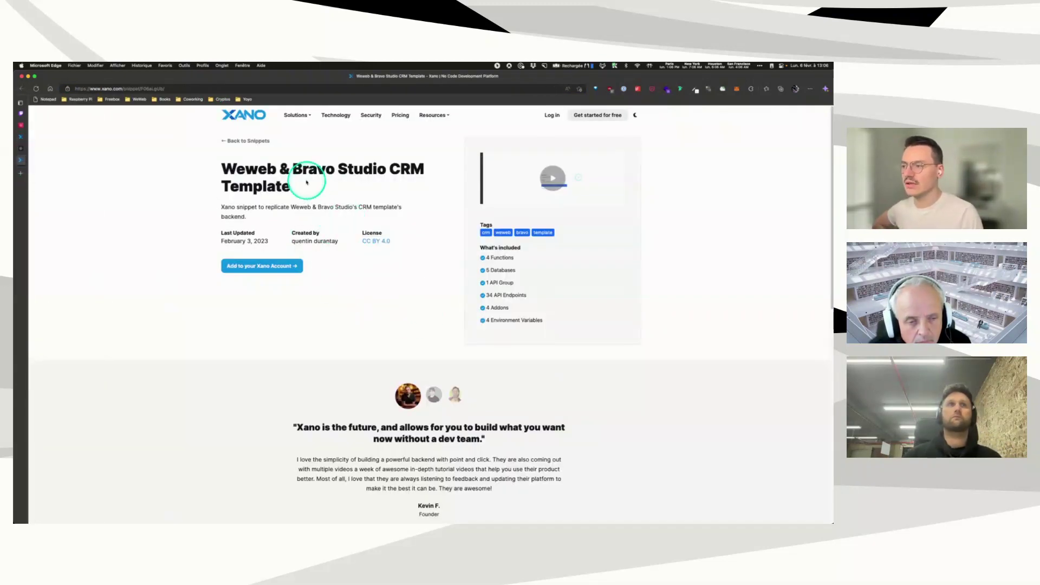
pyautogui.moveTo(219, 168); pyautogui.dragTo(337, 167)
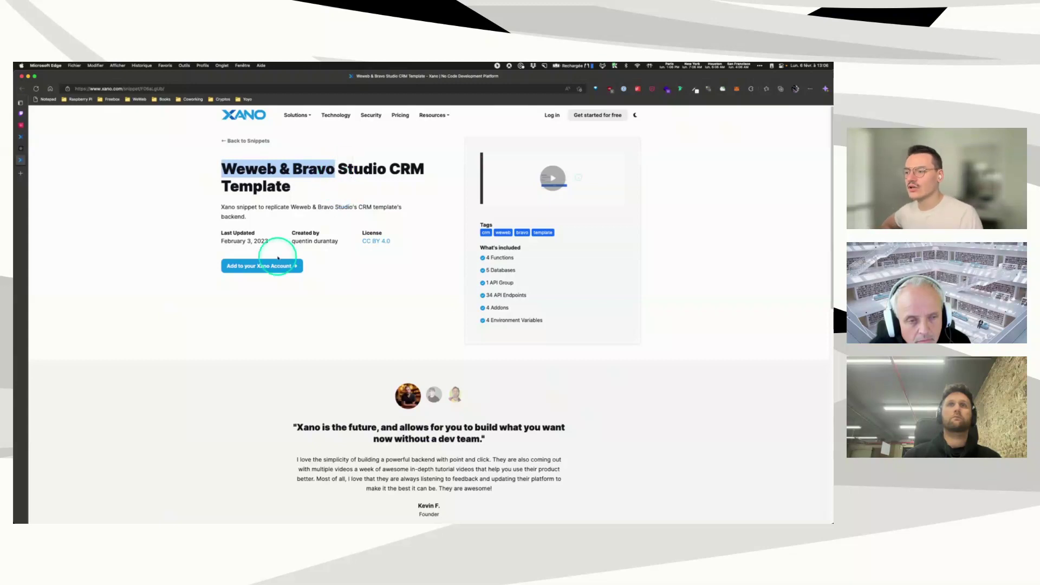
pyautogui.click(380, 310)
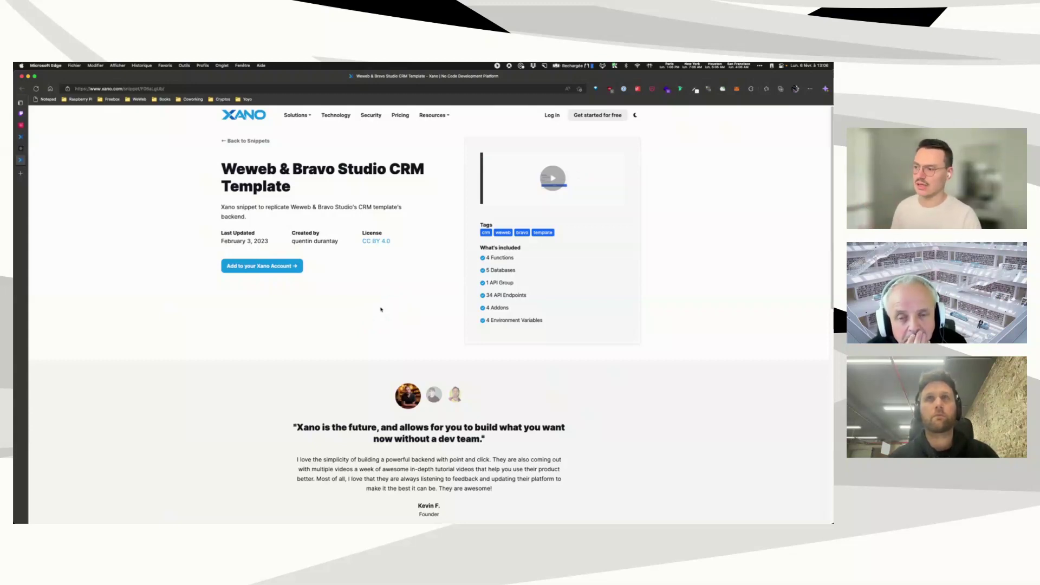
pyautogui.click(30, 137)
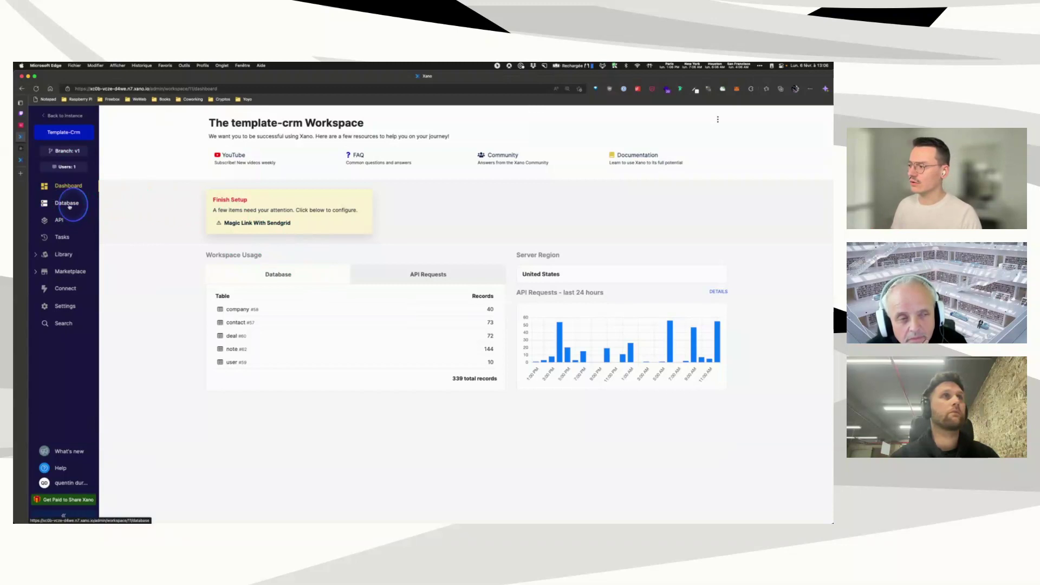
# Step: Browse the database tables, view the company table's records, return to the tables overview, and open API
pyautogui.click(67, 204)
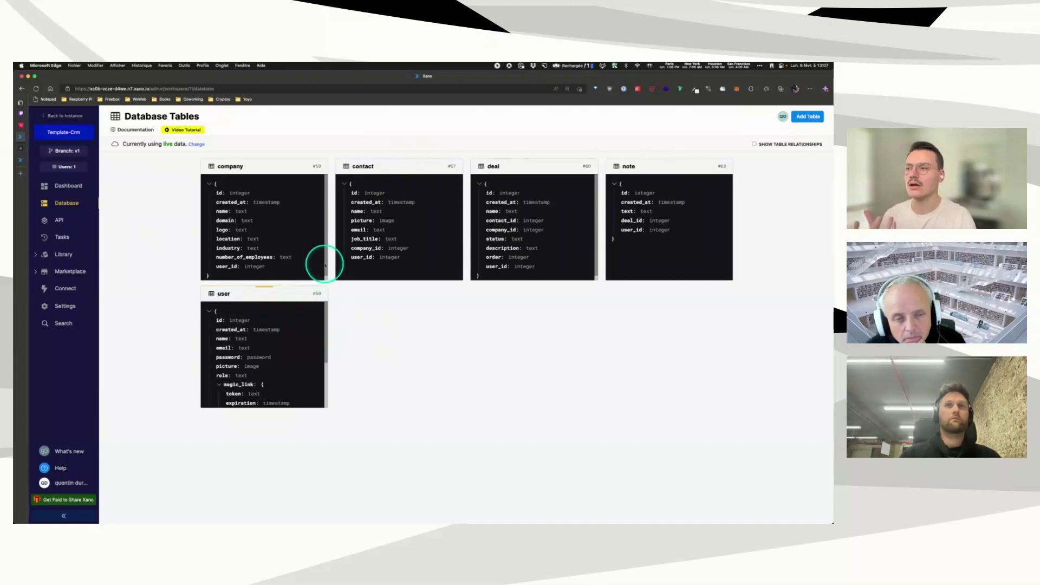
pyautogui.click(252, 166)
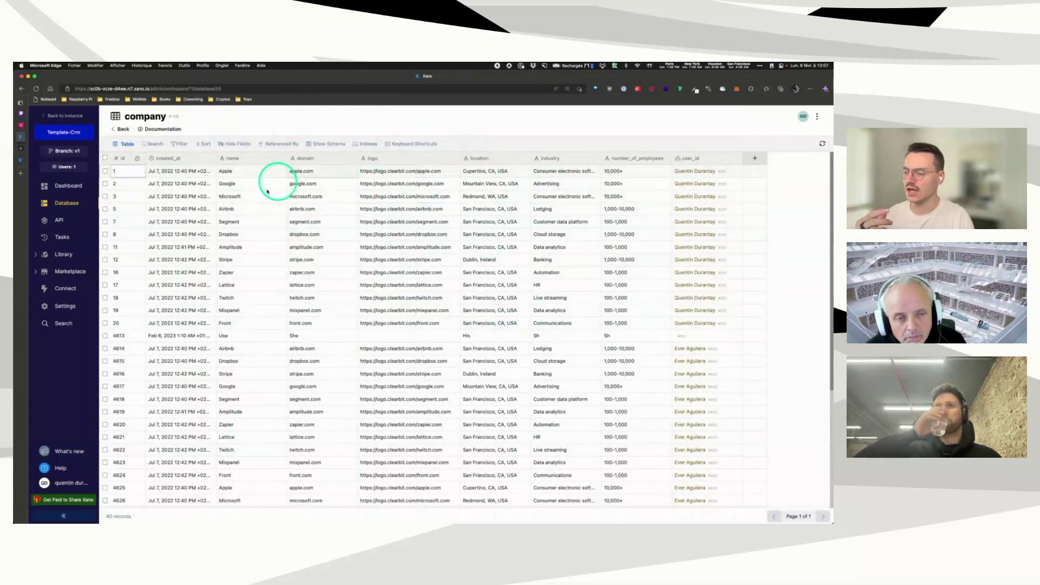
pyautogui.click(71, 208)
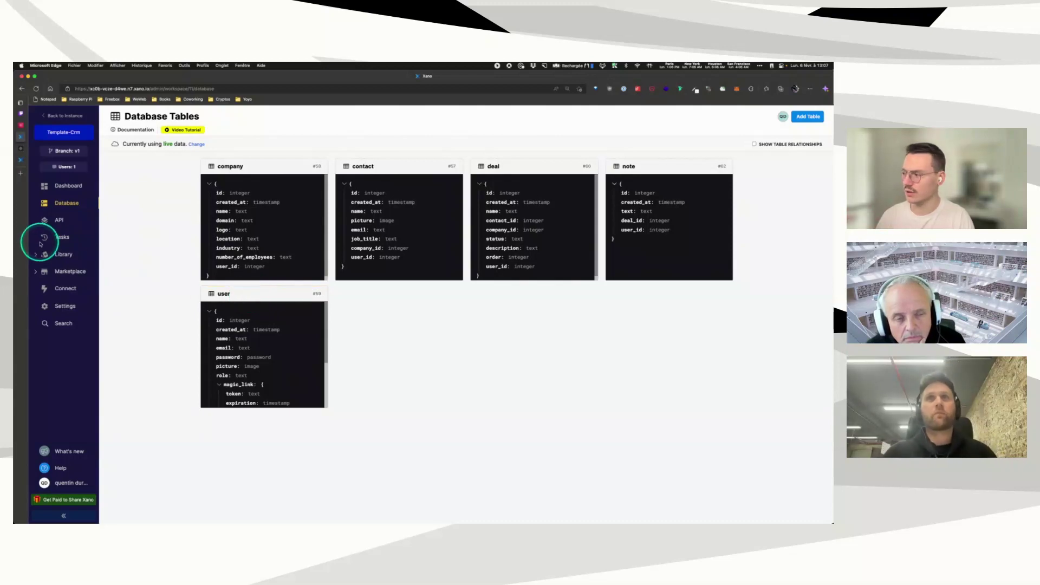
pyautogui.click(53, 223)
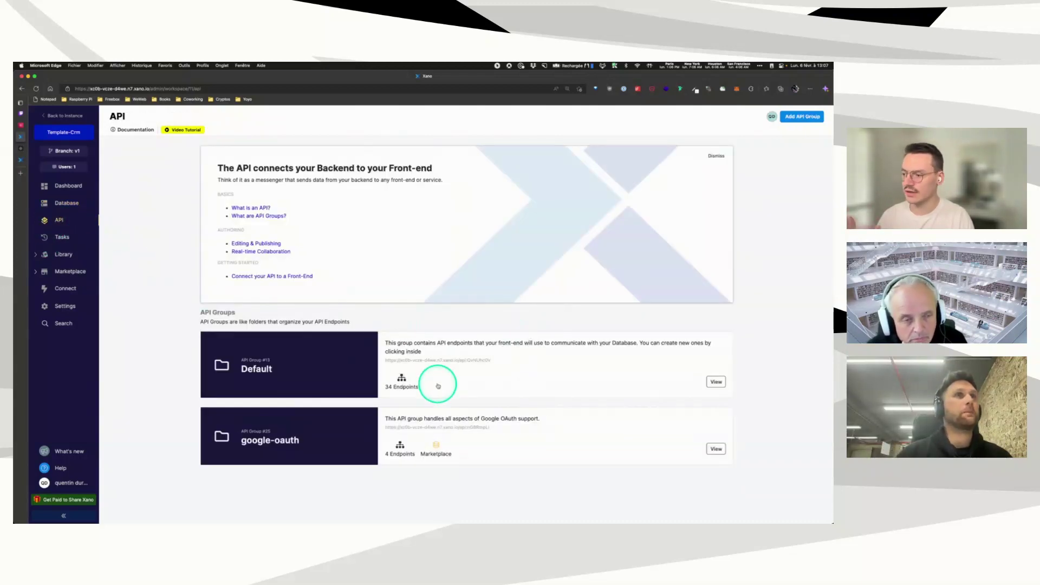
# Step: Scroll through the Default API group's auth, company and contact endpoints
pyautogui.click(474, 357)
pyautogui.scroll(-3, 536, 293)
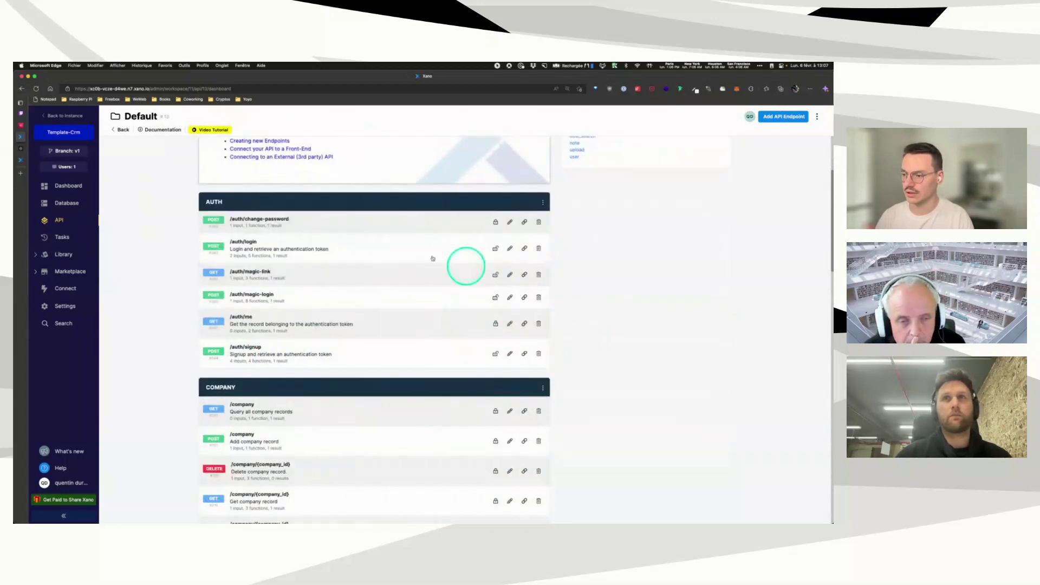
pyautogui.scroll(-5, 494, 379)
pyautogui.scroll(-3, 347, 363)
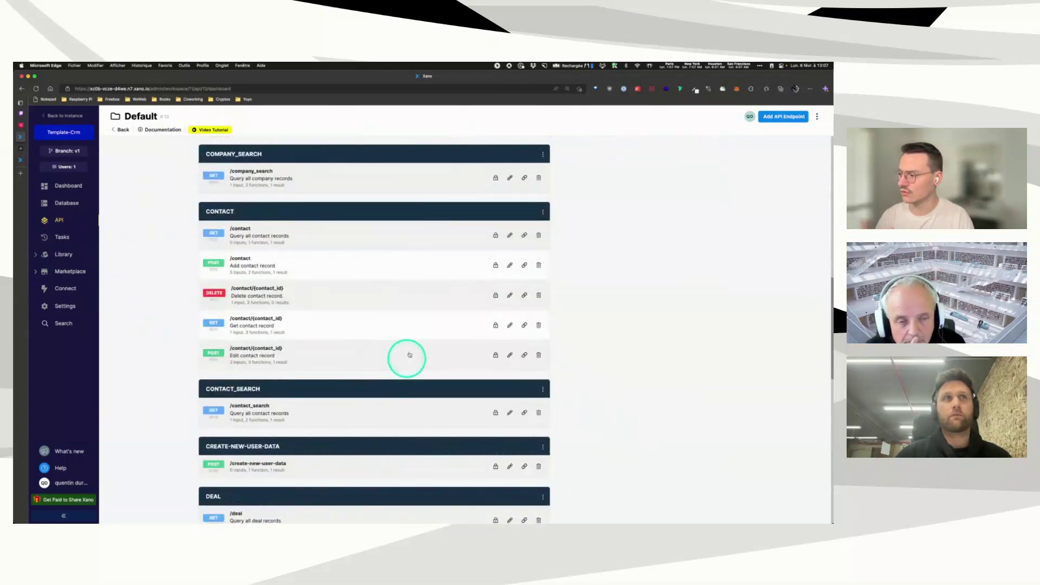
pyautogui.scroll(8, 379, 371)
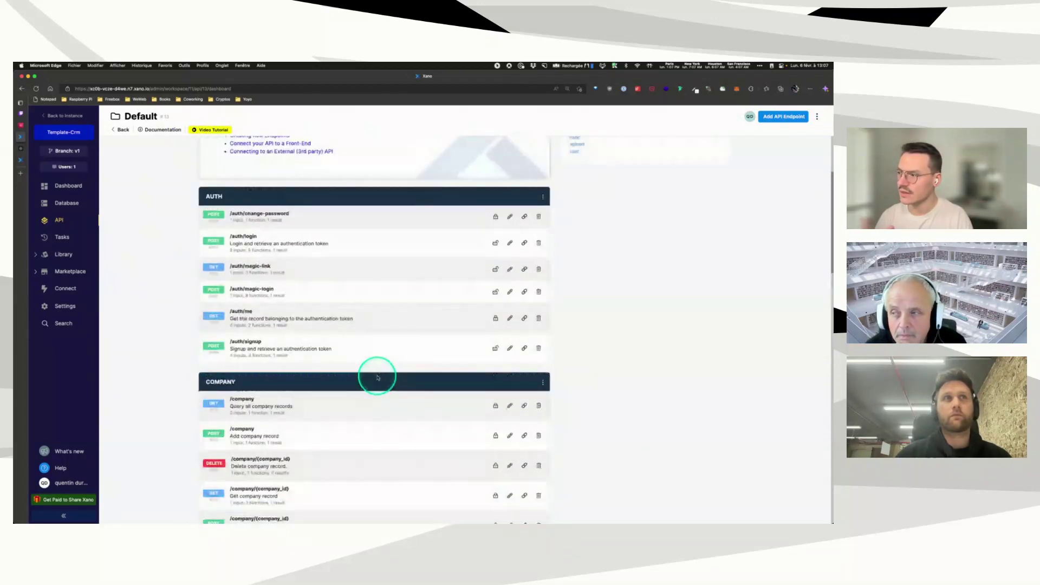
pyautogui.scroll(3, 384, 370)
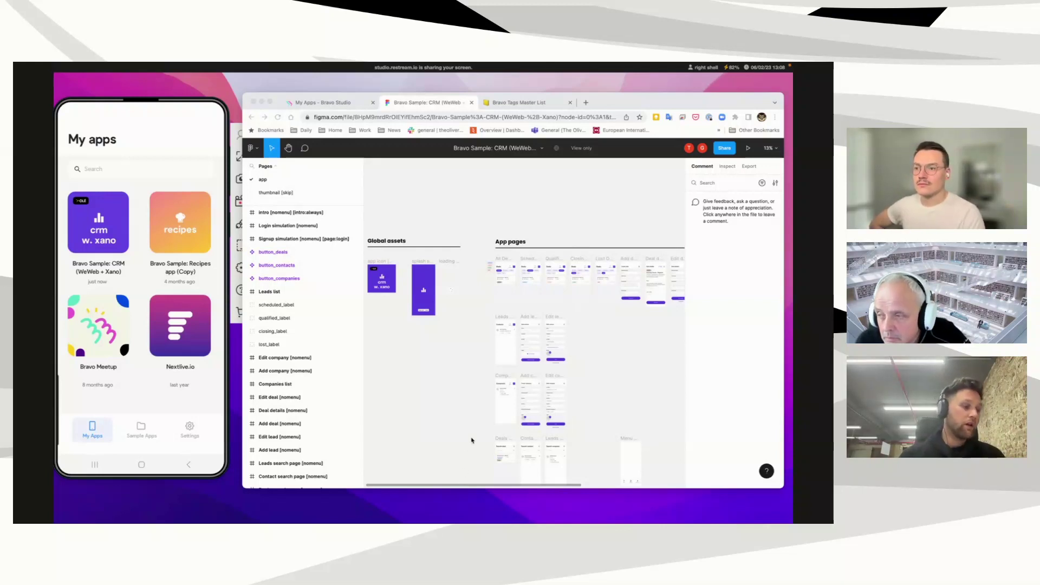
pyautogui.scroll(-3, 469, 444)
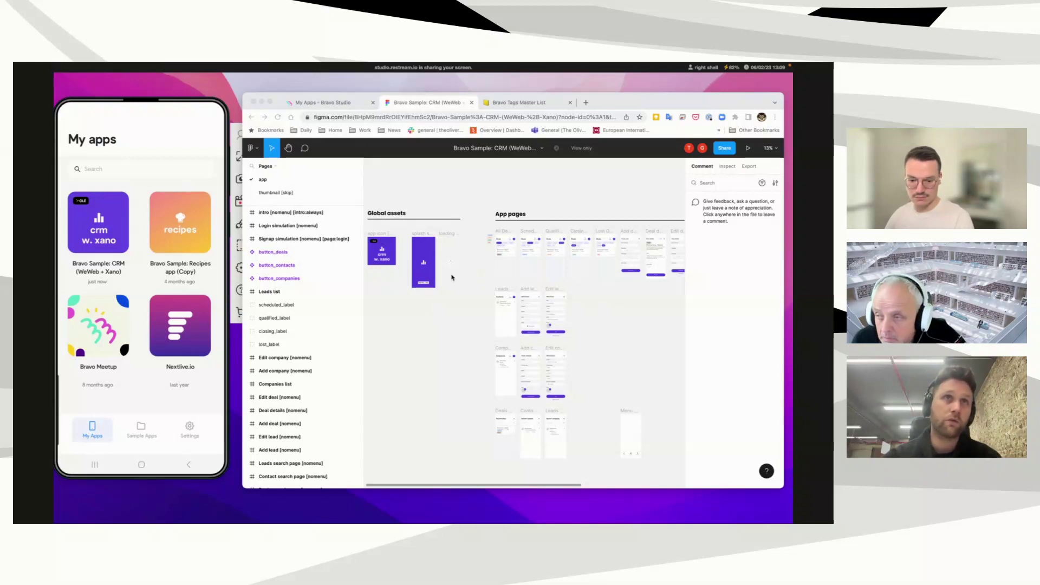
pyautogui.hscroll(-3, 416, 240)
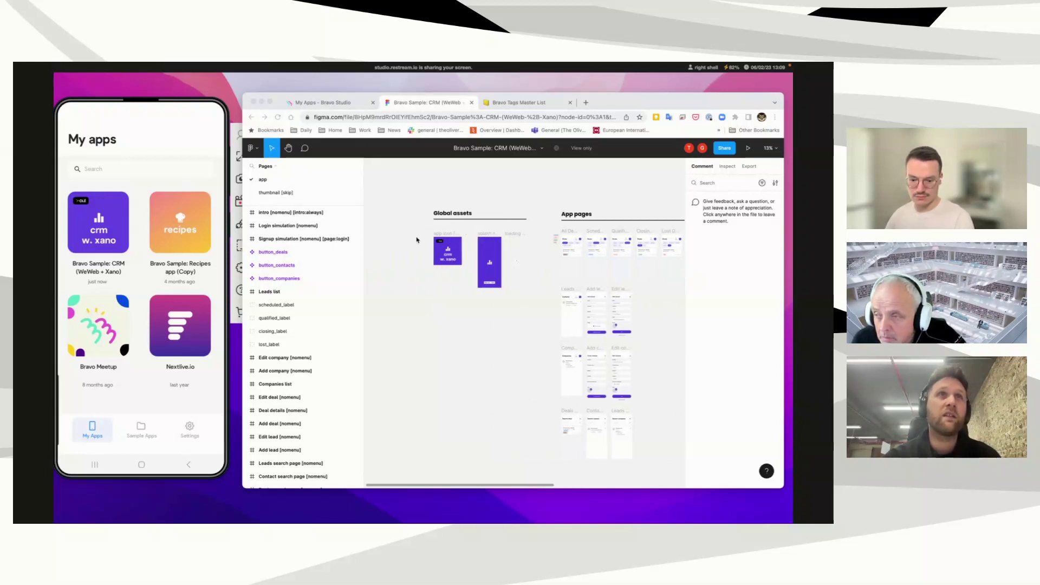
# Step: Inspect the 512×512 purple app icon frame and dismiss the FigJam diagram suggestion
pyautogui.scroll(5, 458, 252)
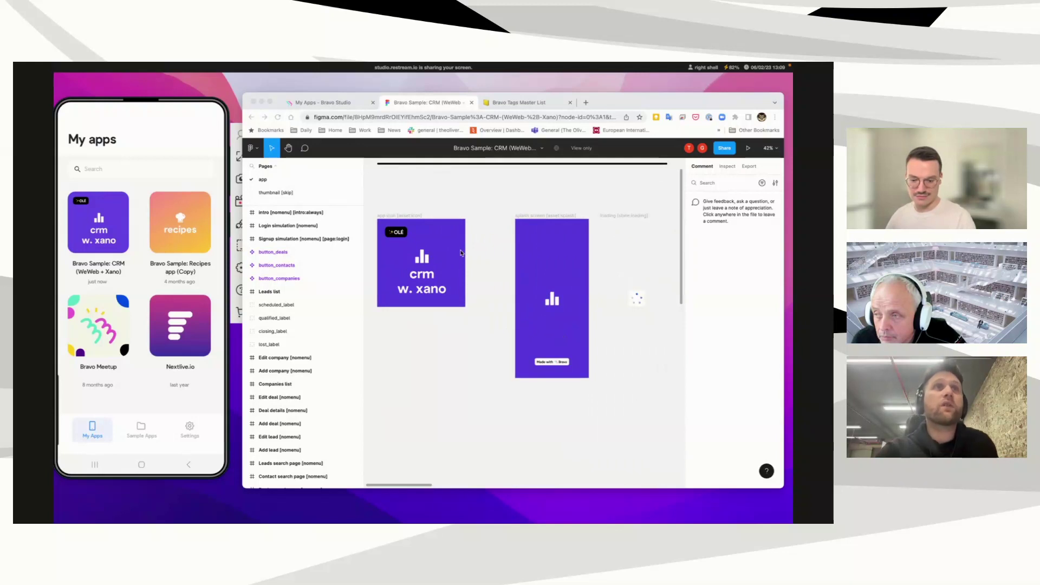
pyautogui.click(407, 218)
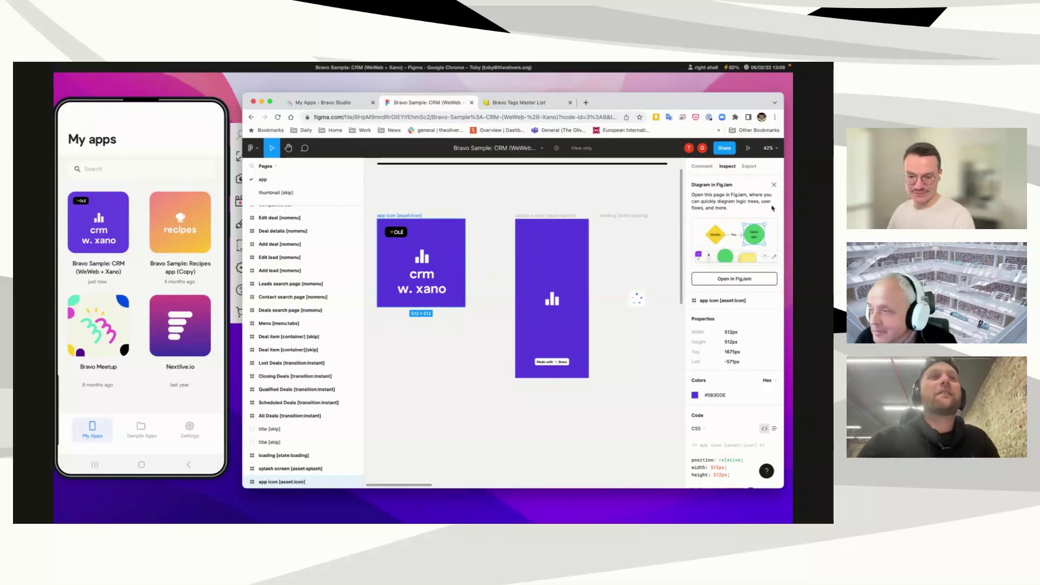
pyautogui.click(774, 184)
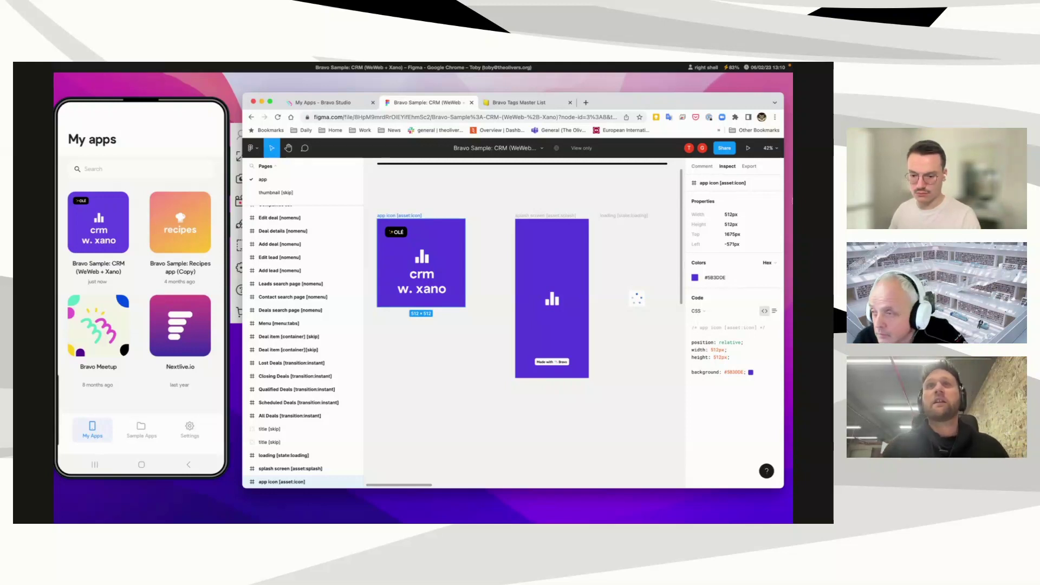
# Step: Pan the canvas to bring the intro, Signup simulation and Login simulation frames into view
pyautogui.hscroll(10, 600, 262)
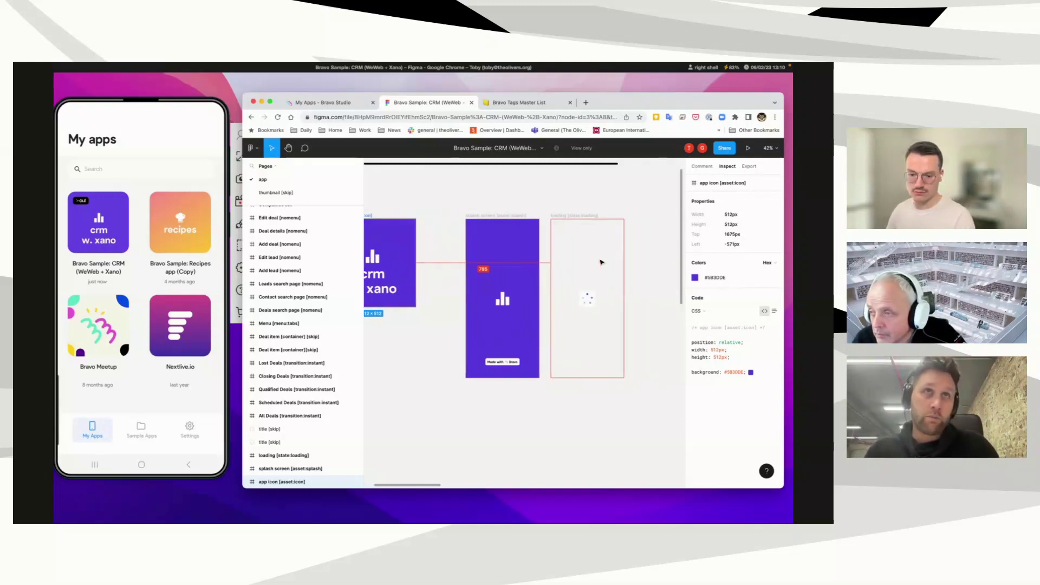
pyautogui.hscroll(10, 600, 262)
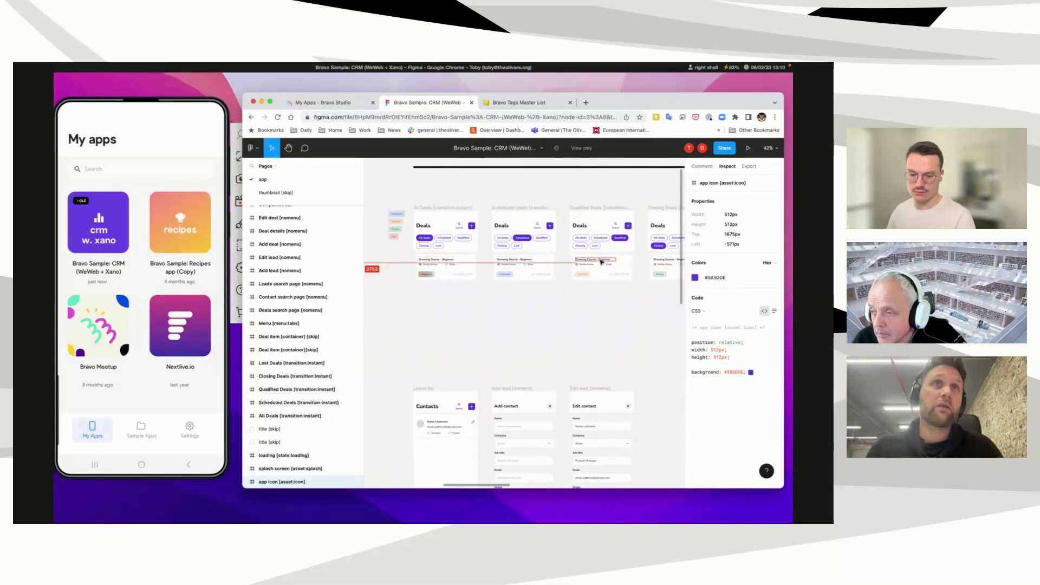
pyautogui.scroll(-5, 600, 263)
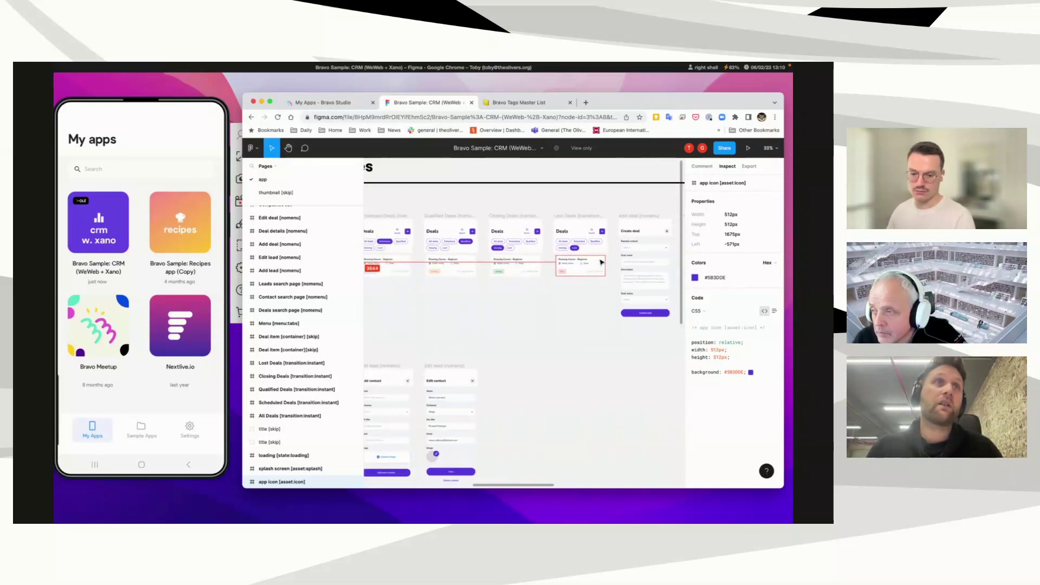
pyautogui.scroll(-3, 600, 262)
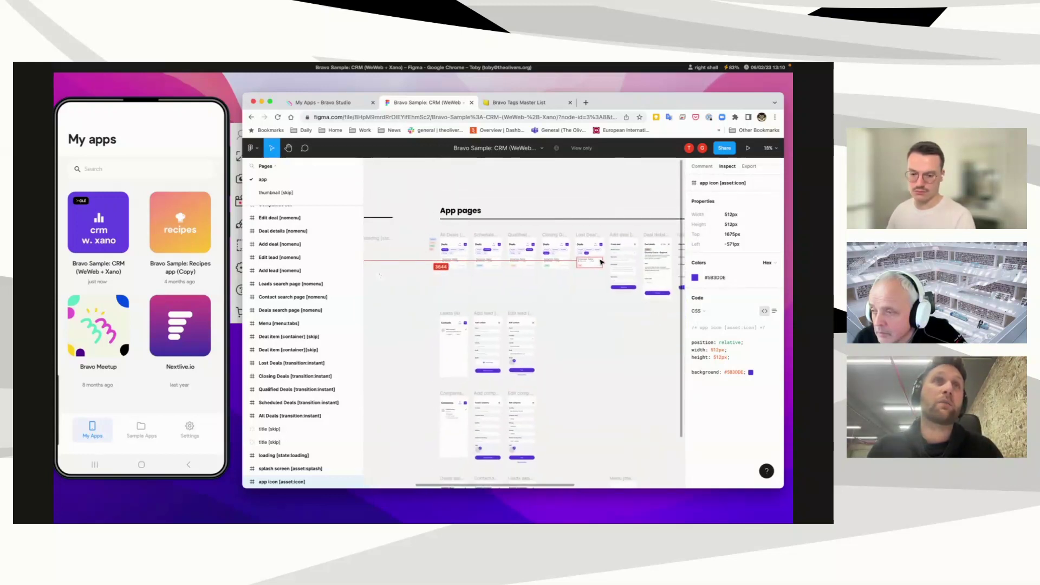
pyautogui.hscroll(8, 600, 262)
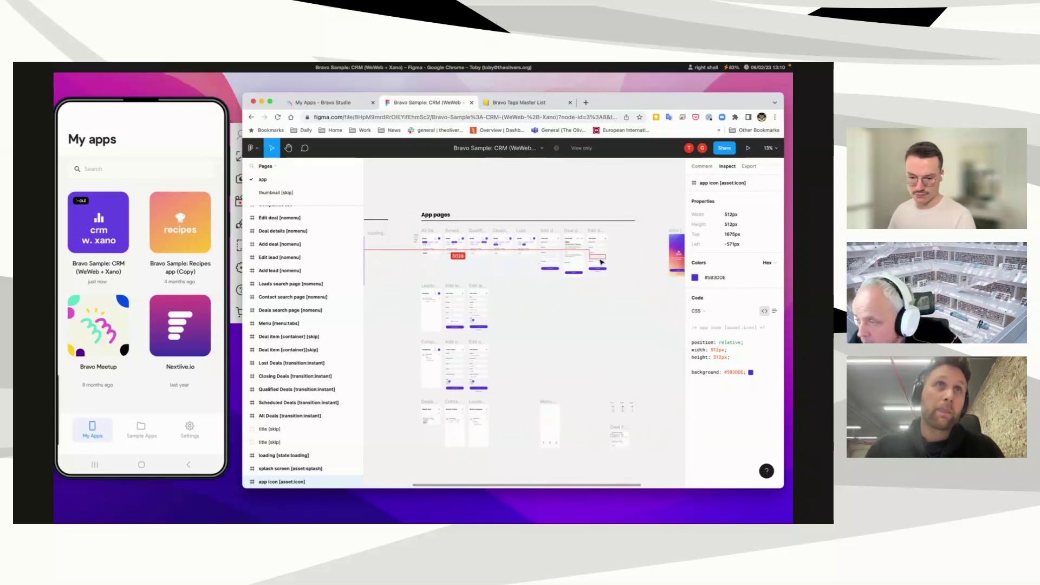
pyautogui.scroll(5, 601, 261)
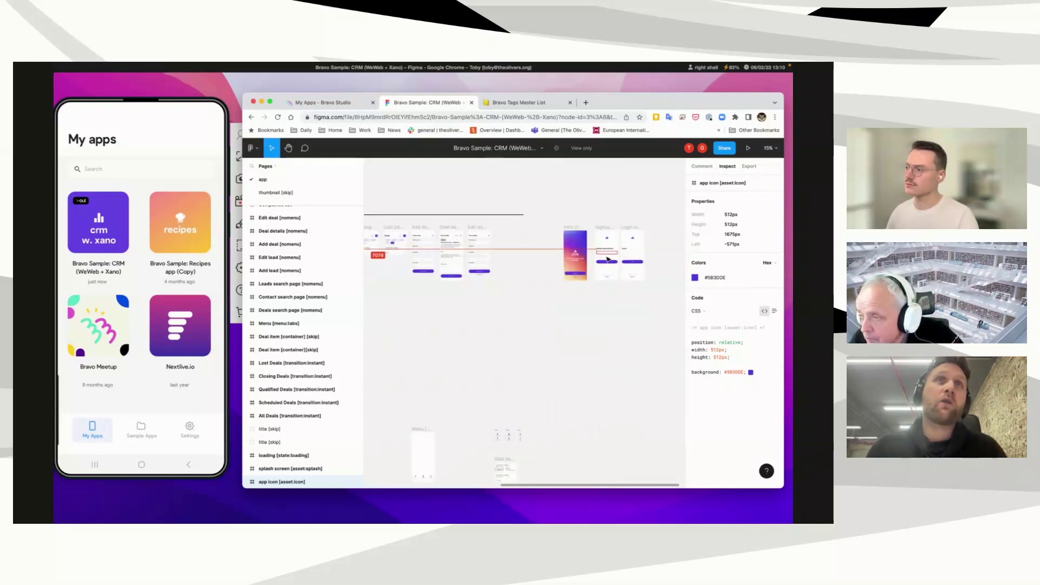
pyautogui.hscroll(3, 607, 259)
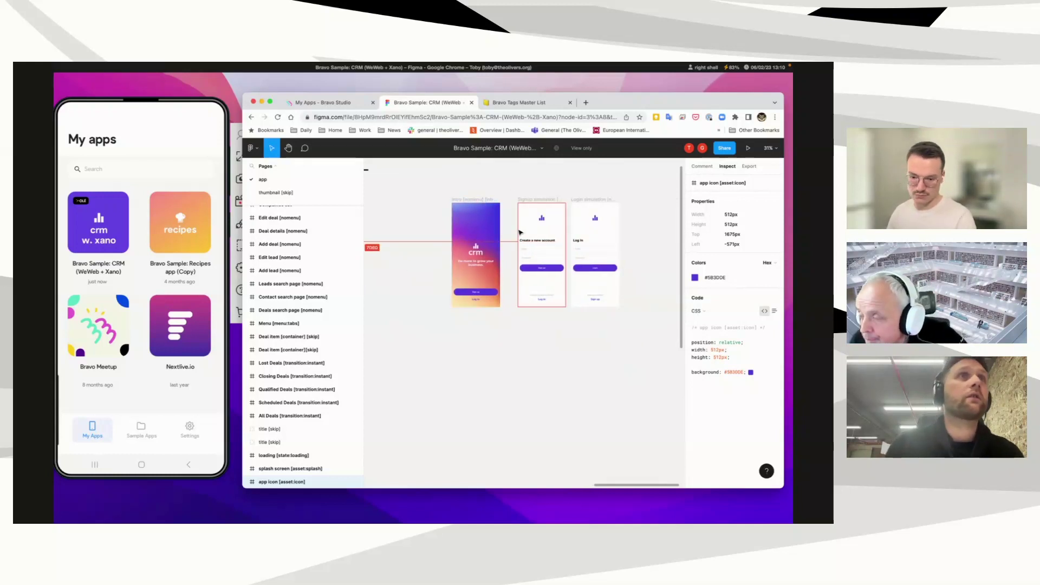
pyautogui.click(535, 199)
pyautogui.click(251, 213)
pyautogui.click(252, 226)
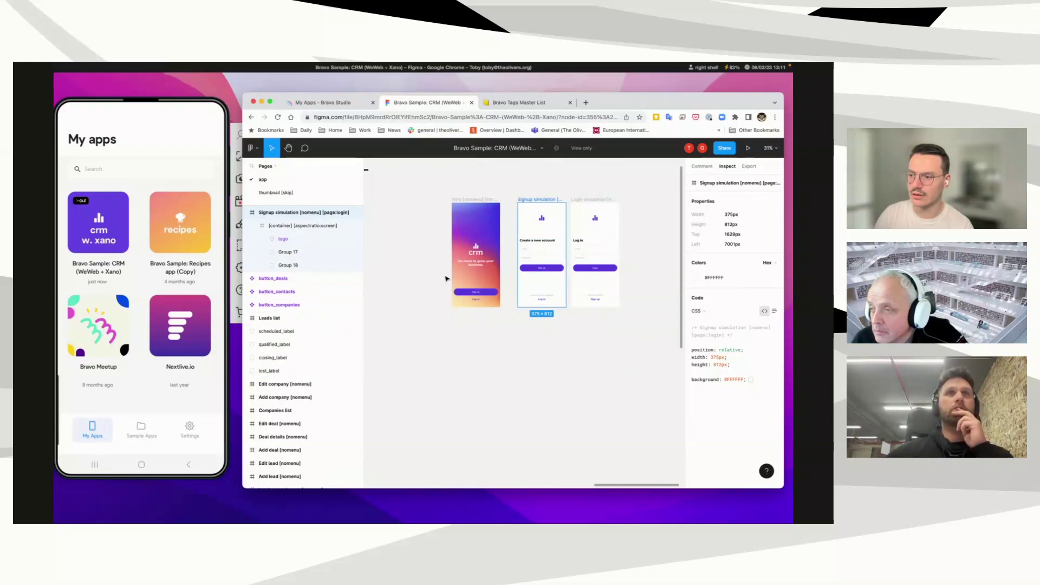
pyautogui.scroll(5, 446, 278)
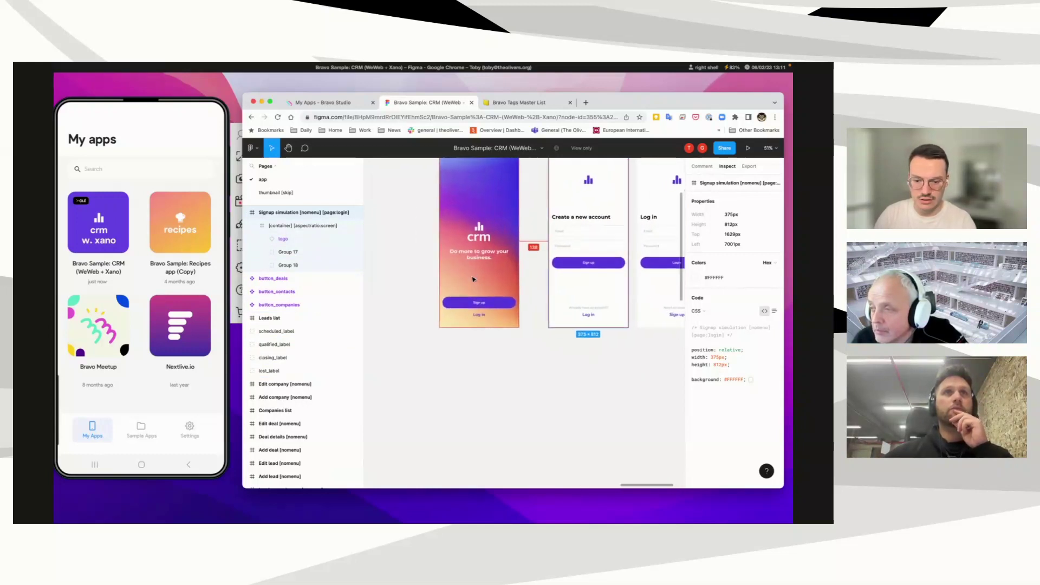
pyautogui.scroll(5, 473, 279)
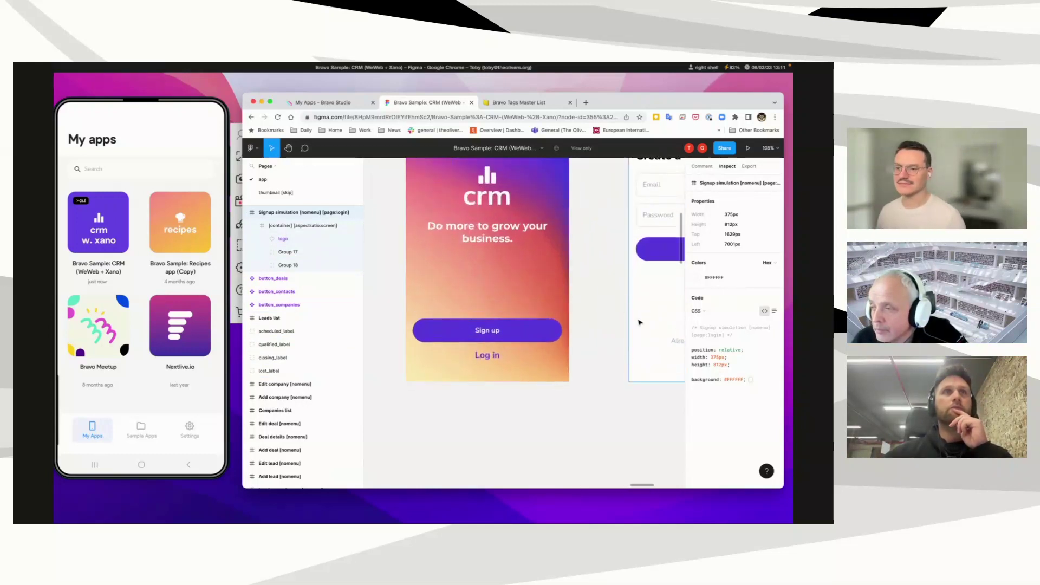
pyautogui.scroll(3, 640, 322)
pyautogui.hscroll(3, 639, 322)
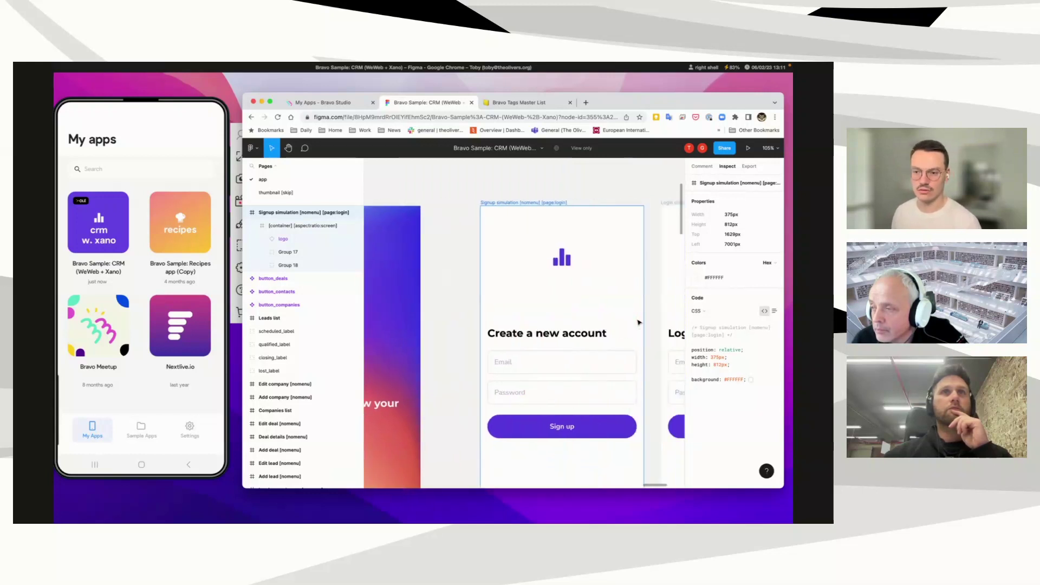
pyautogui.hscroll(2, 638, 322)
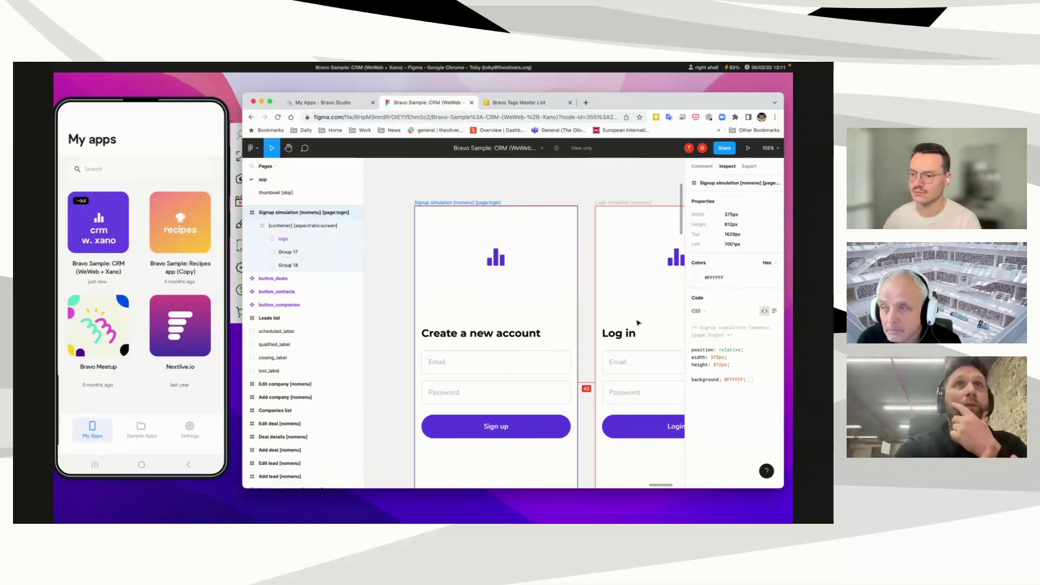
# Step: Switch to the Bravo Tags Master List page and scroll down to its tag category toggles
pyautogui.click(512, 104)
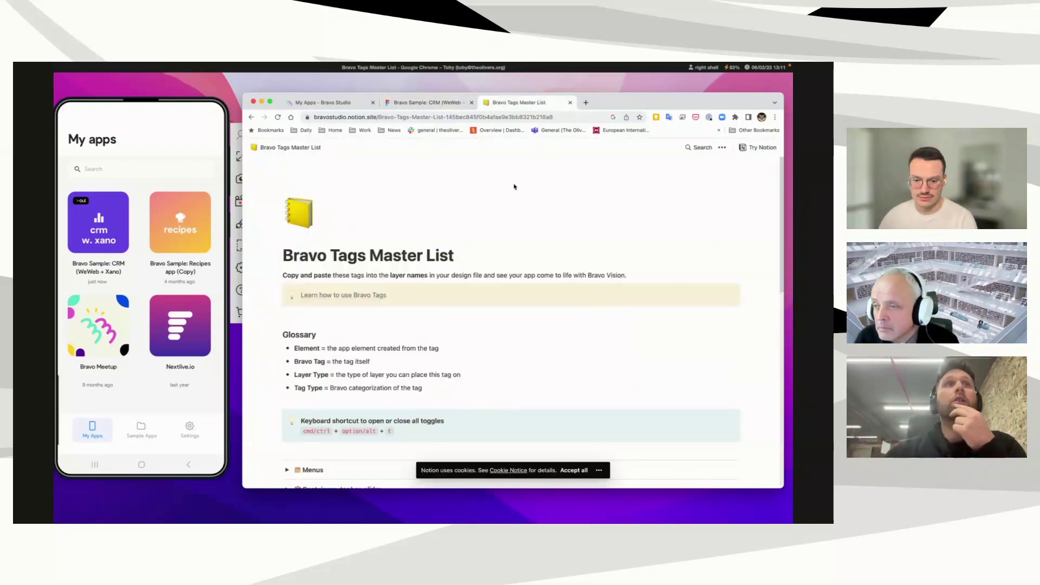
pyautogui.scroll(-10, 532, 200)
pyautogui.scroll(-2, 532, 203)
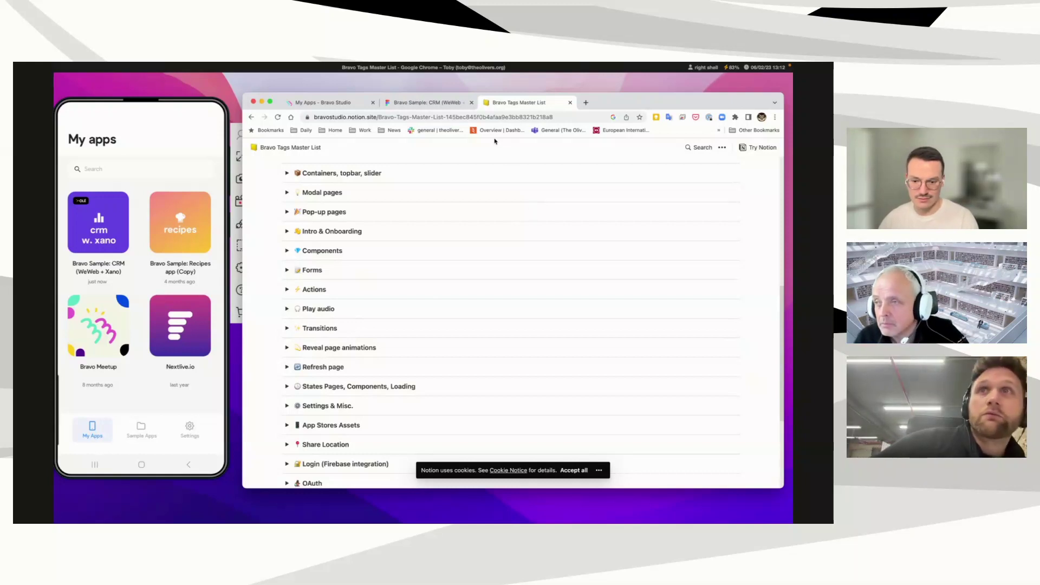
# Step: Go back to my Bravo apps, open the Sample Apps gallery, and view the CRM sample's details
pyautogui.click(341, 104)
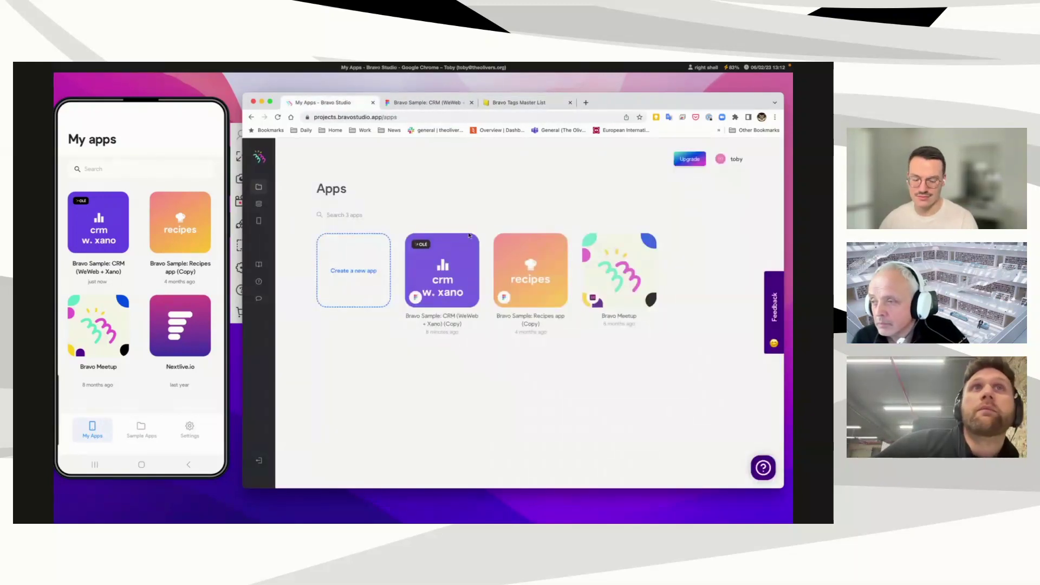
pyautogui.moveTo(469, 236)
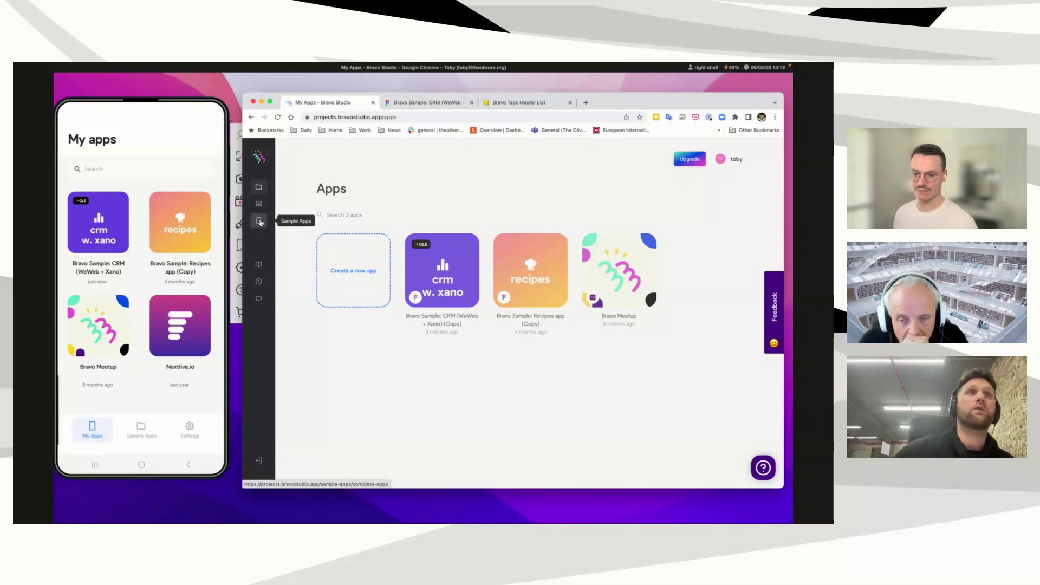
pyautogui.click(260, 221)
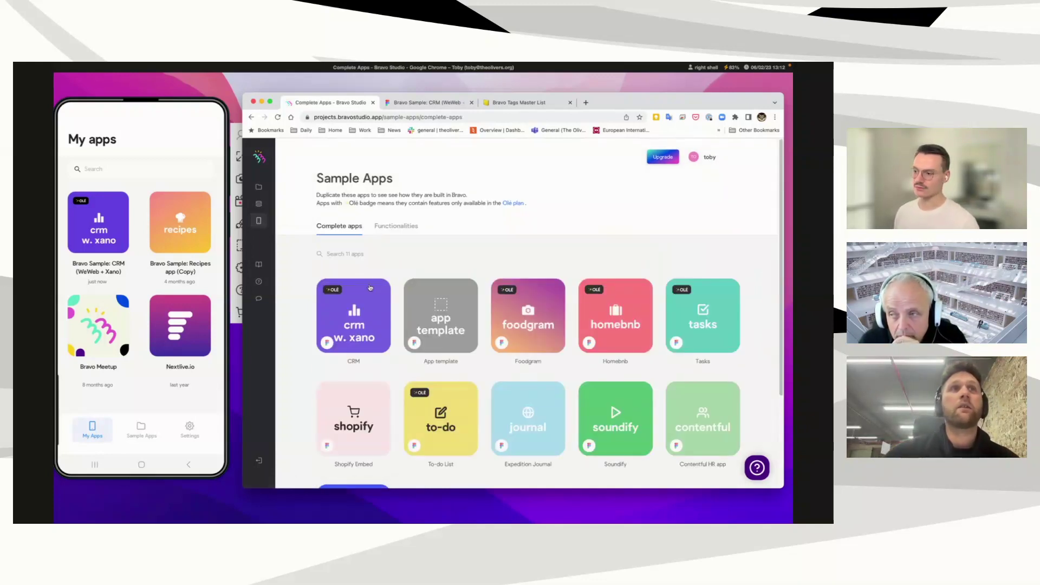
pyautogui.click(367, 326)
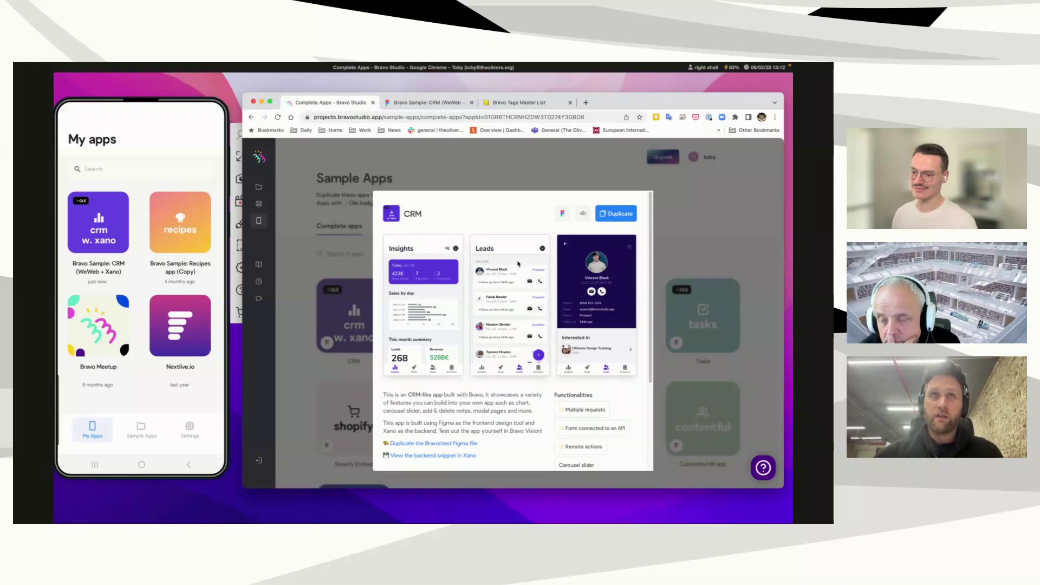
# Step: Duplicate the CRM sample app into the account, then return to the Figma CRM design file
pyautogui.click(609, 214)
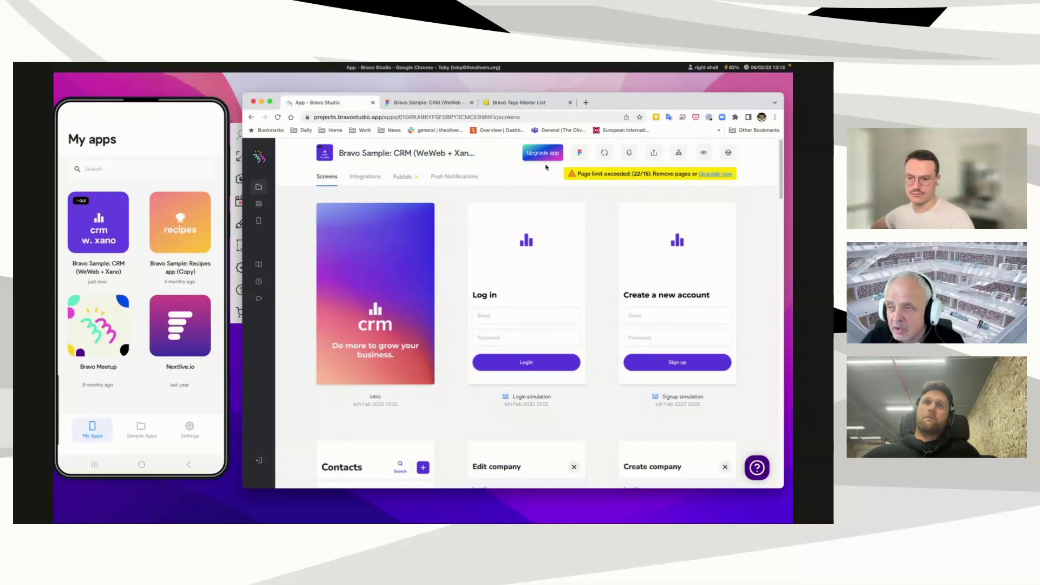
pyautogui.click(441, 104)
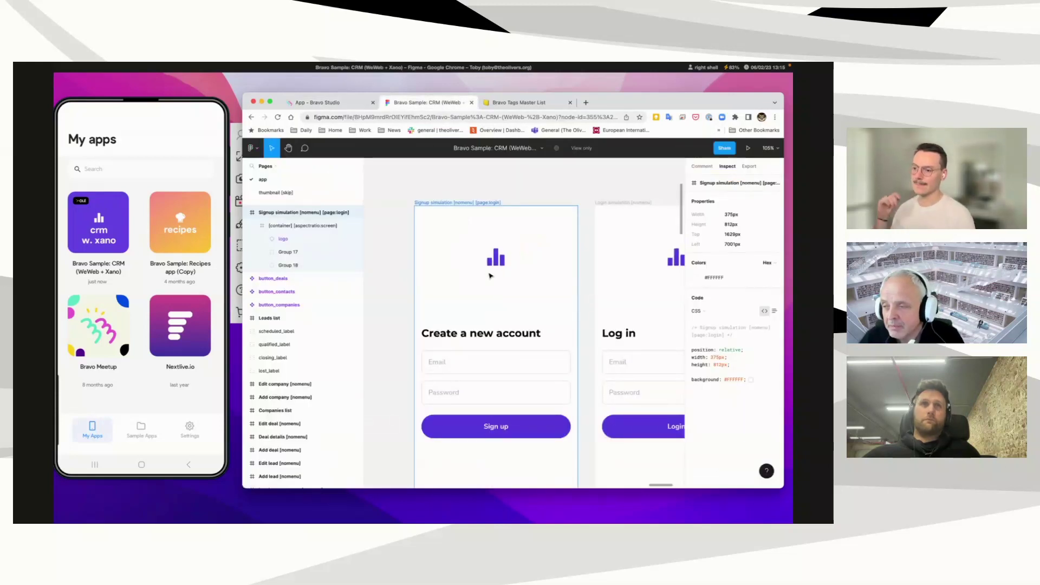
pyautogui.hscroll(3, 489, 276)
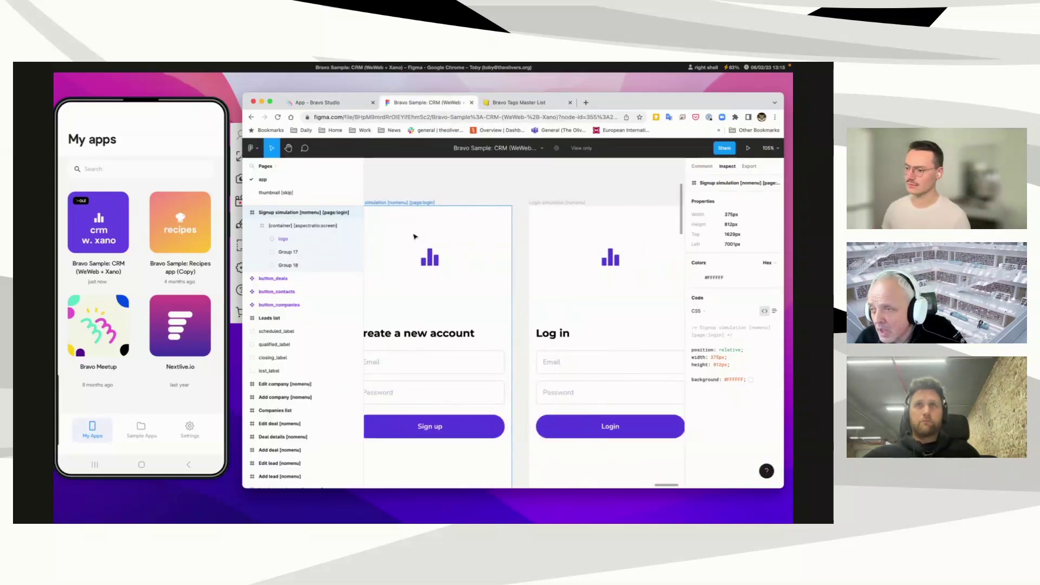
pyautogui.scroll(1, 449, 248)
pyautogui.scroll(-5, 449, 248)
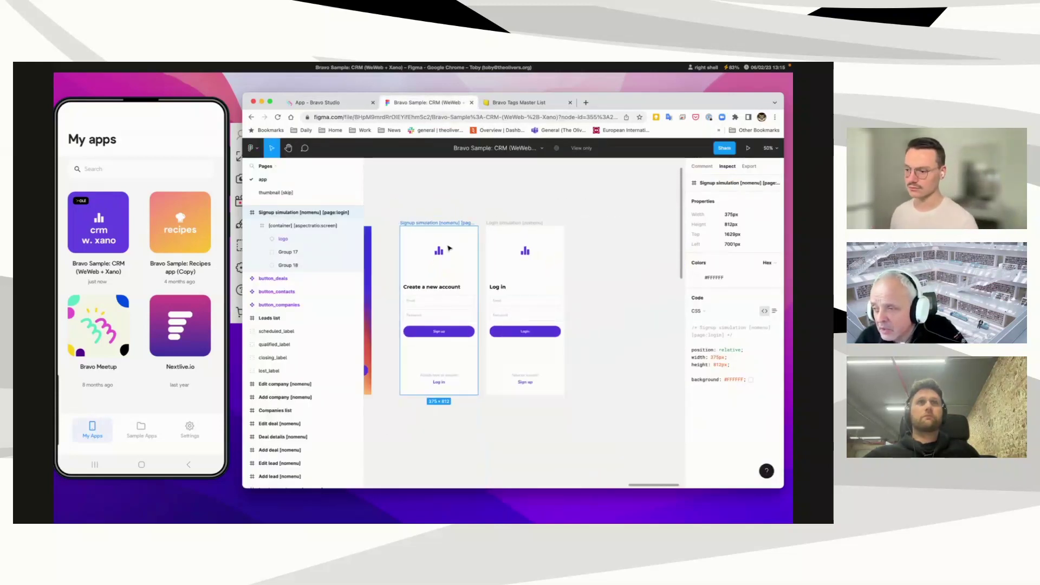
pyautogui.hscroll(2, 436, 255)
pyautogui.hscroll(-6, 436, 256)
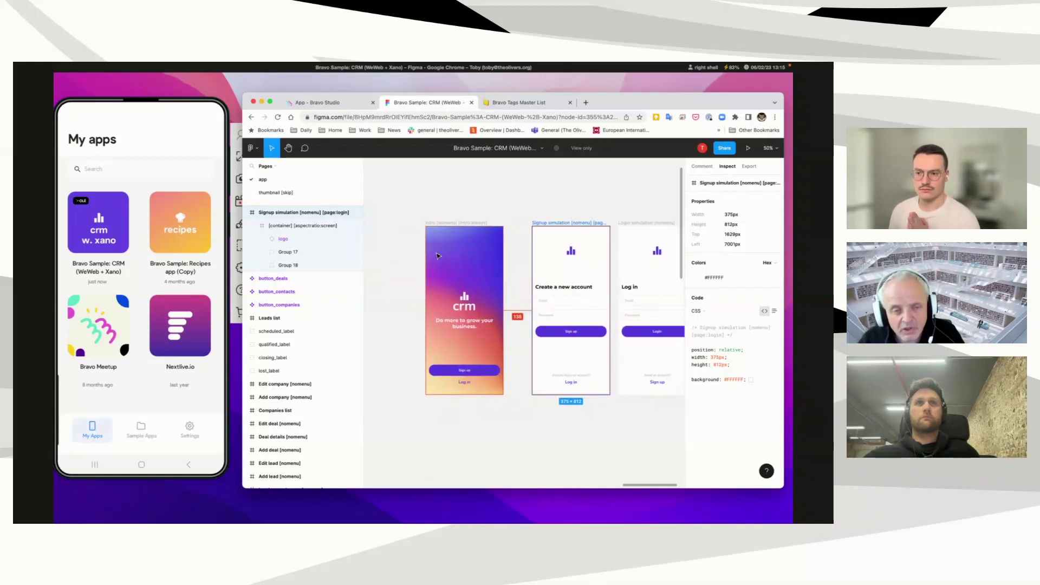
pyautogui.click(377, 101)
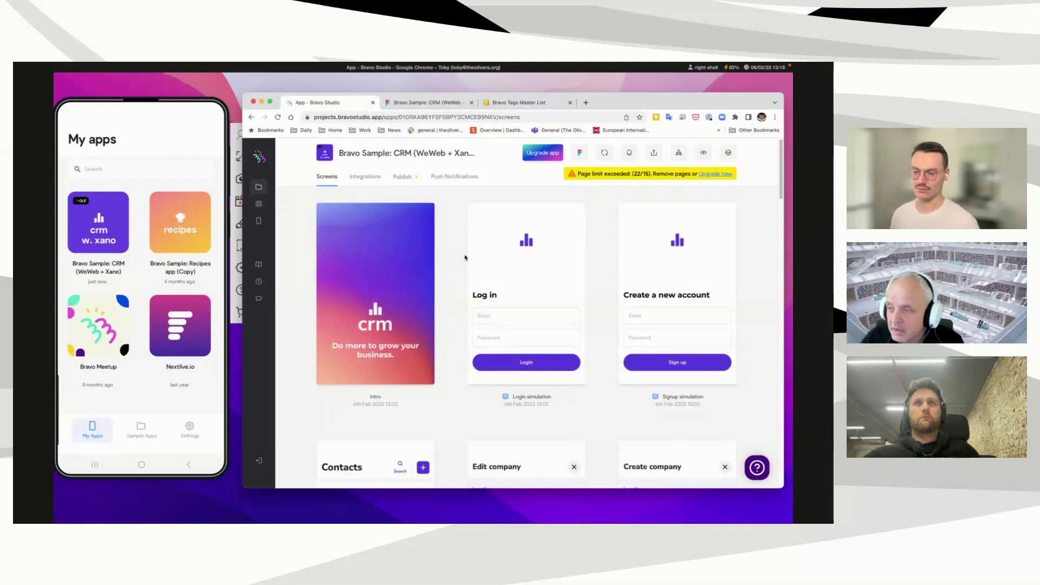
# Step: Open the Login simulation screen's data bindings and select the password element inside FRAME
pyautogui.click(527, 268)
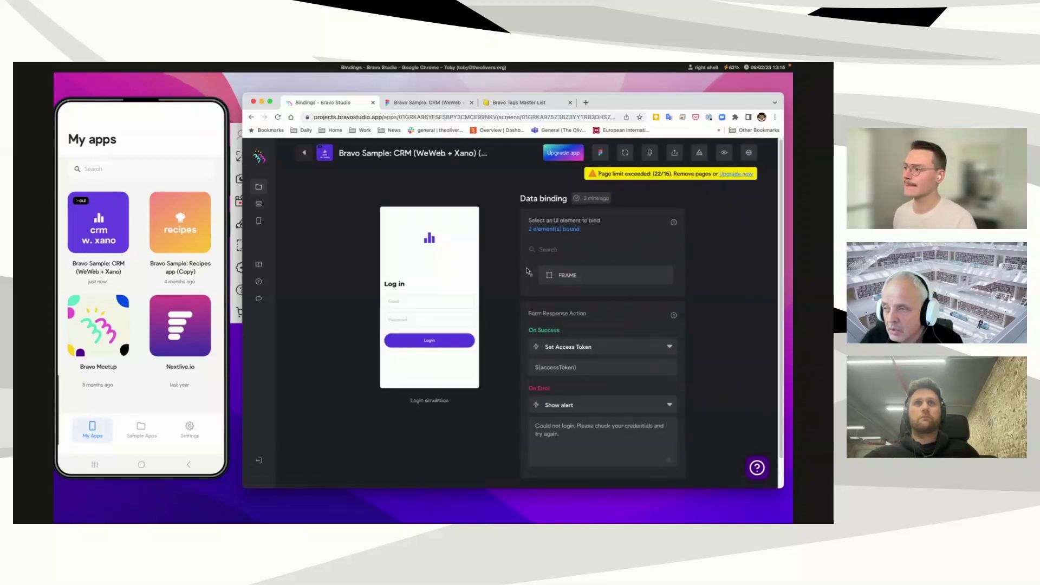
pyautogui.scroll(-1, 596, 349)
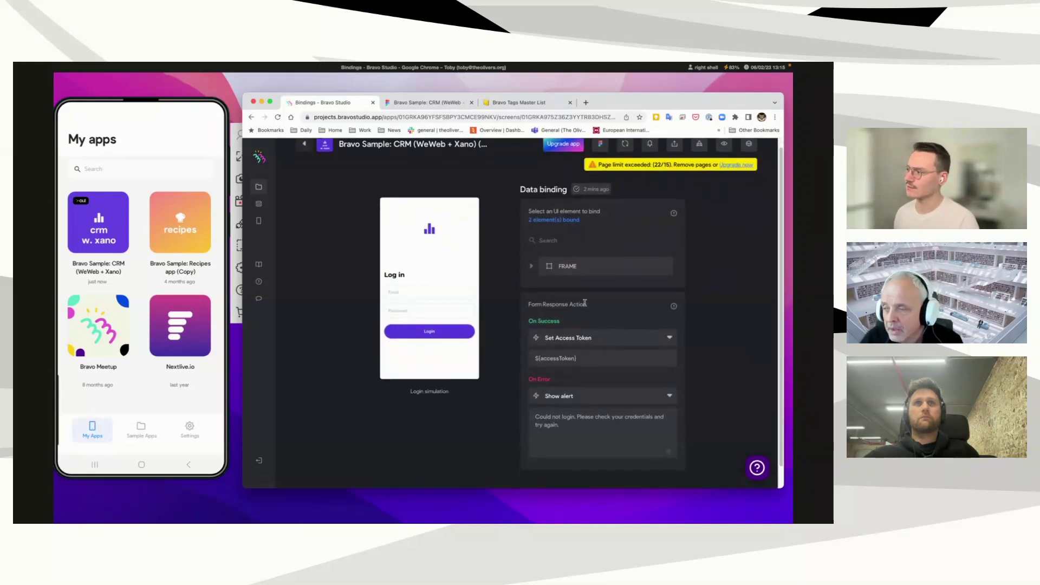
pyautogui.click(532, 267)
pyautogui.scroll(-3, 587, 303)
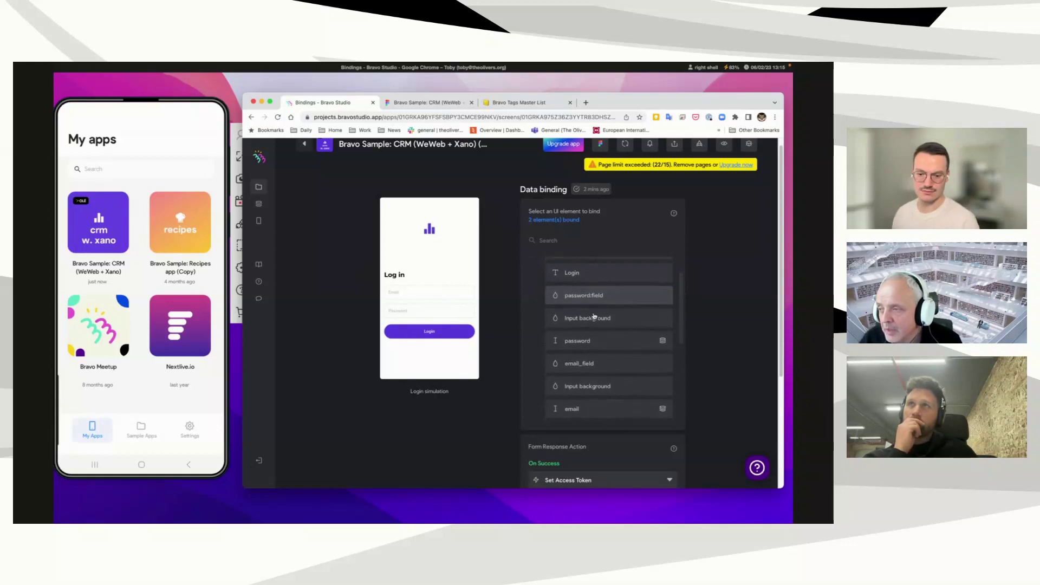
pyautogui.scroll(-1, 593, 320)
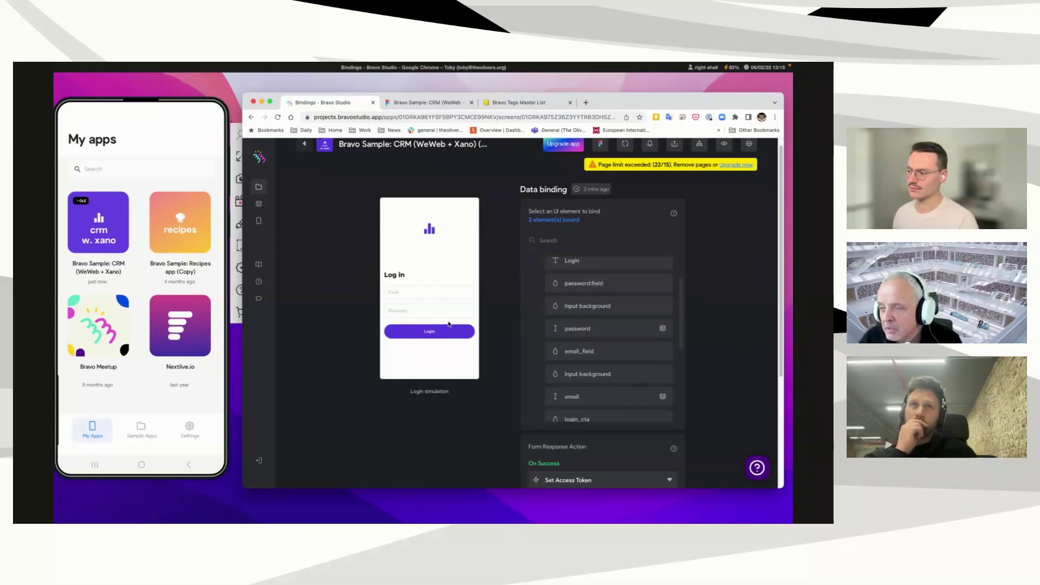
pyautogui.click(570, 332)
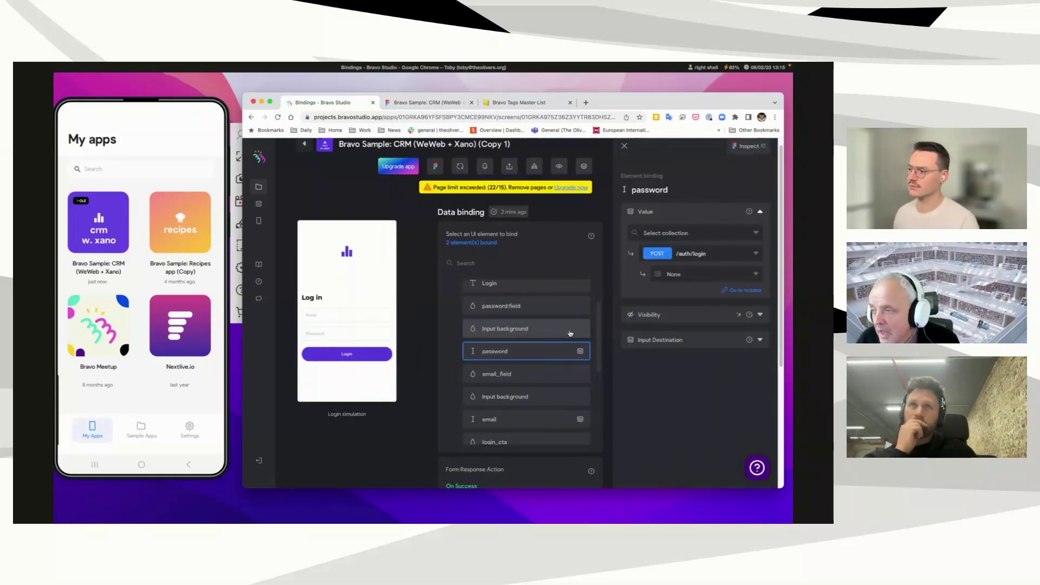
# Step: Reveal the password's POST /auth/login destination, enlarge the browser window, zoom to 110%, then go back
pyautogui.click(646, 340)
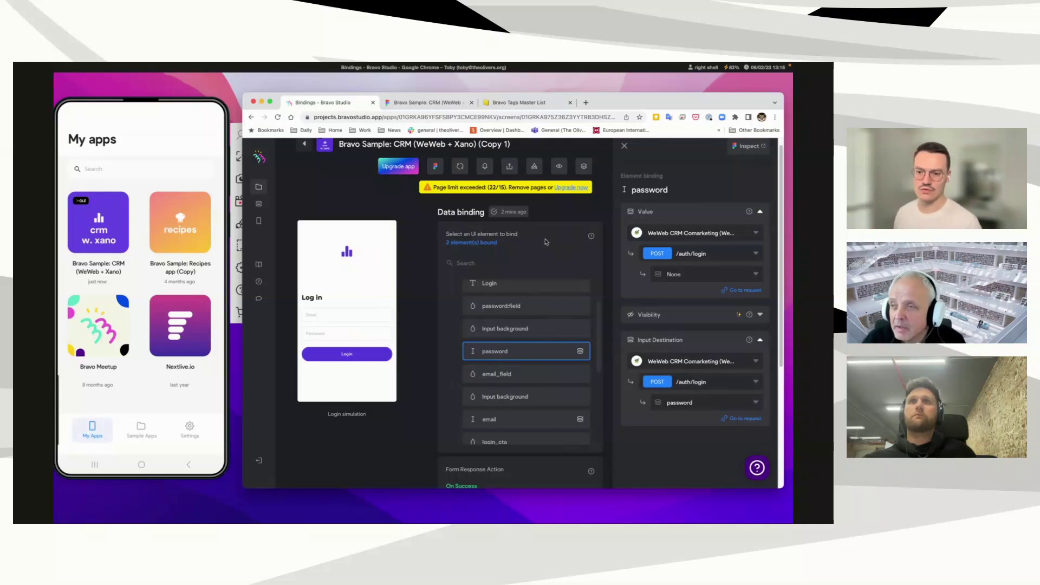
pyautogui.moveTo(245, 94); pyautogui.dragTo(72, 75)
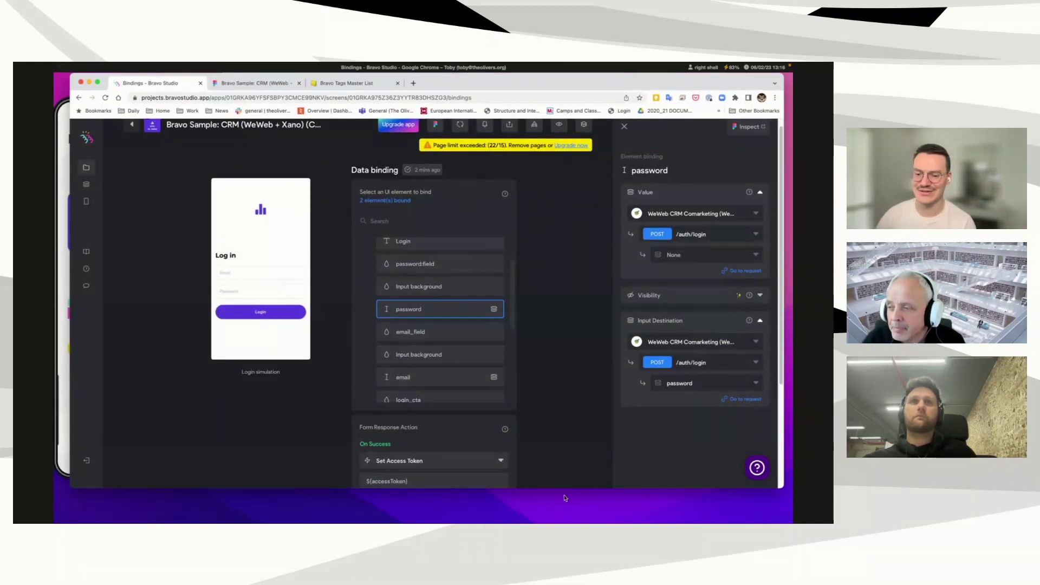
pyautogui.moveTo(567, 489); pyautogui.dragTo(571, 521)
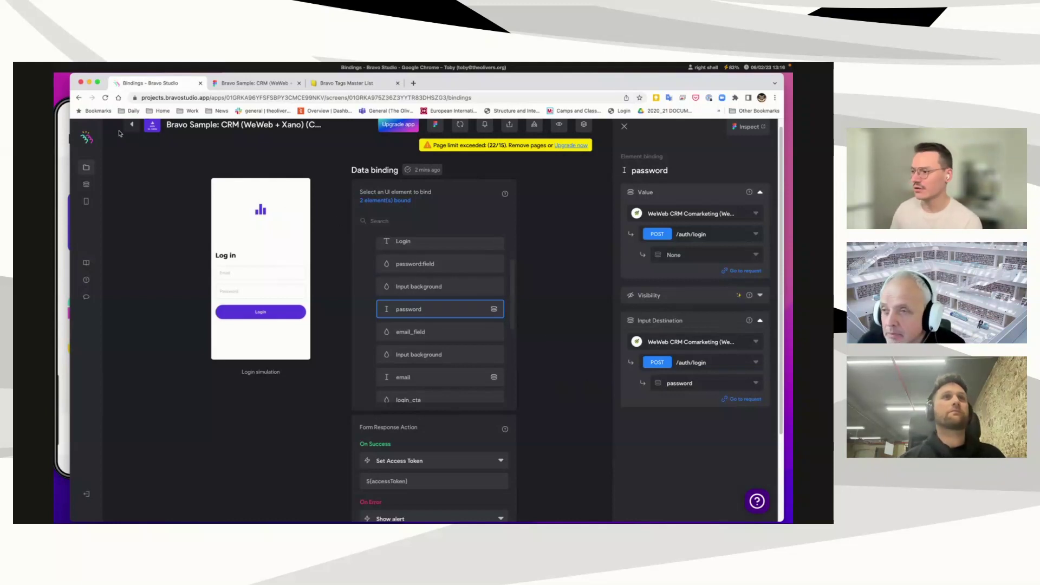
pyautogui.moveTo(70, 76); pyautogui.dragTo(56, 79)
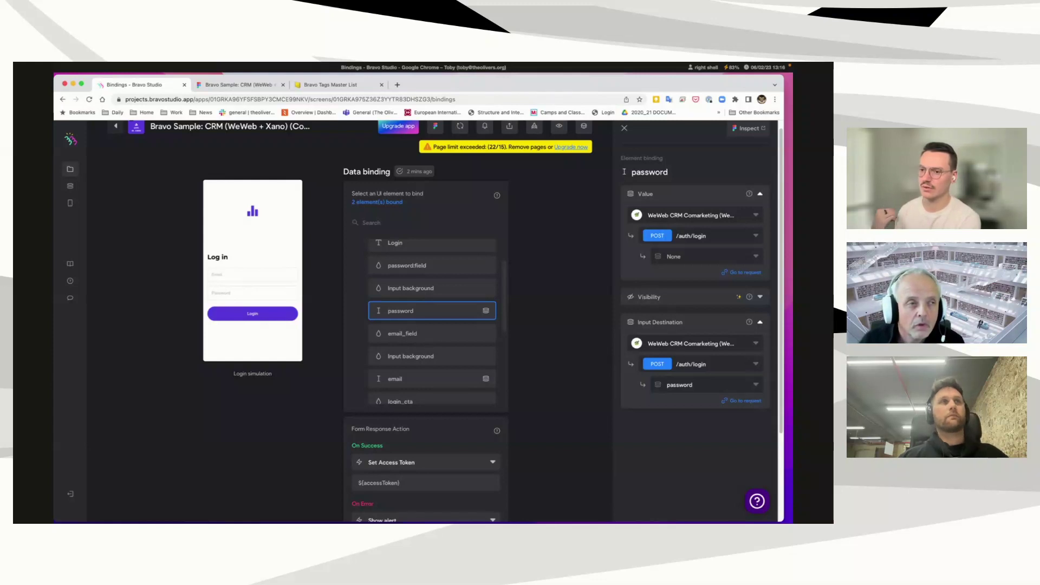
pyautogui.press('super+equal')
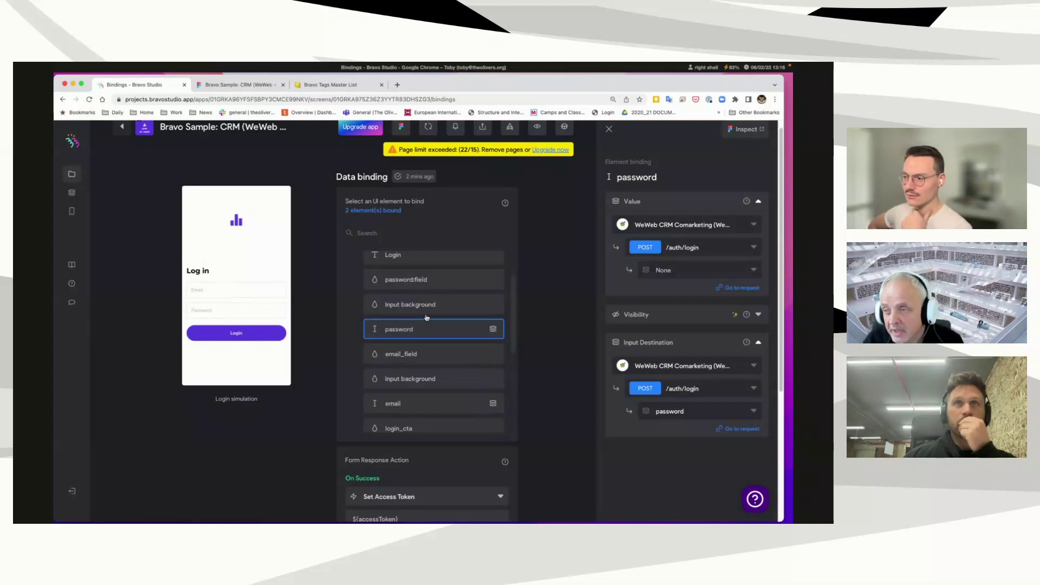
pyautogui.click(123, 128)
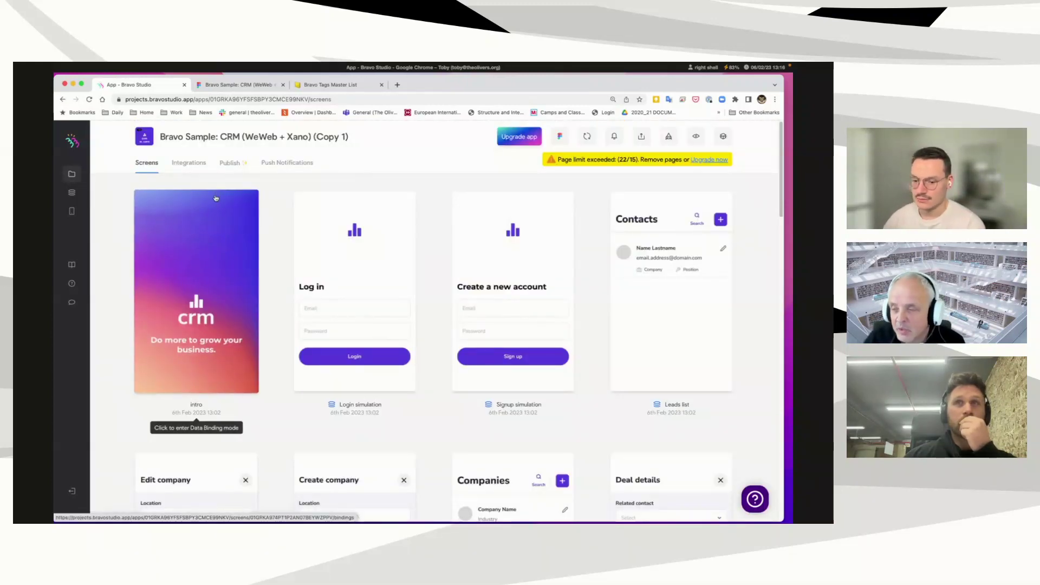
# Step: Open the Leads list screen card to view its Header and Contact item bindings
pyautogui.click(652, 263)
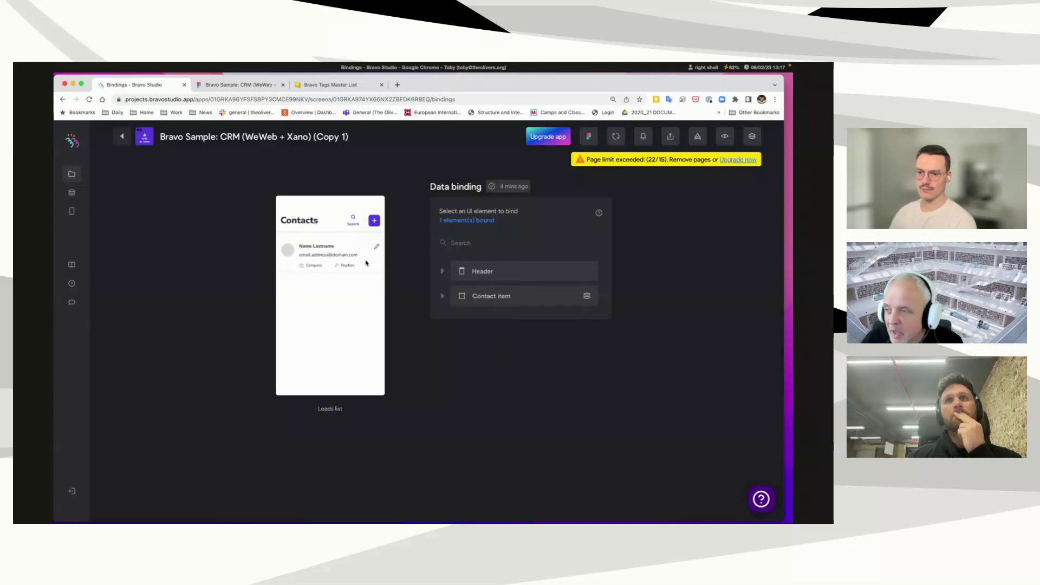
# Step: Expand Contact item and check that *Position is bound to job_title from GET /contact
pyautogui.click(465, 296)
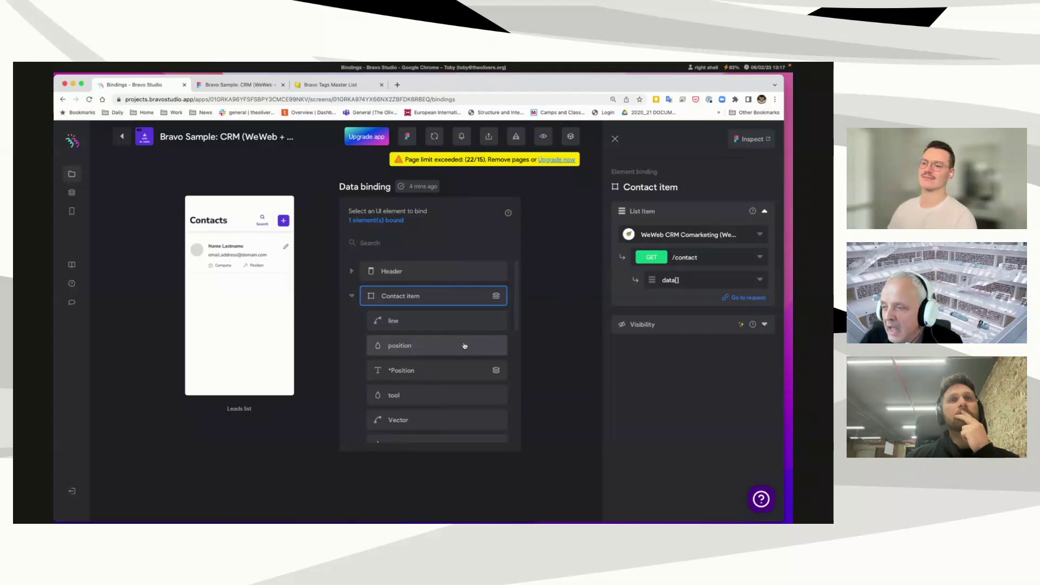
pyautogui.click(464, 368)
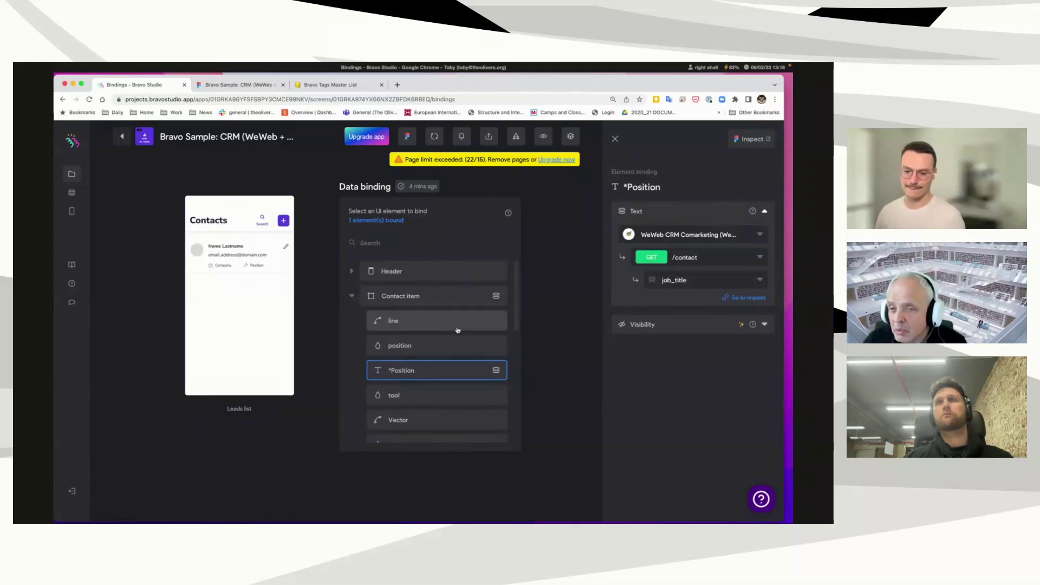
pyautogui.click(331, 85)
# Step: Expand the Components section in the Bravo Tags Master List to view its component tags table
pyautogui.scroll(-2, 192, 315)
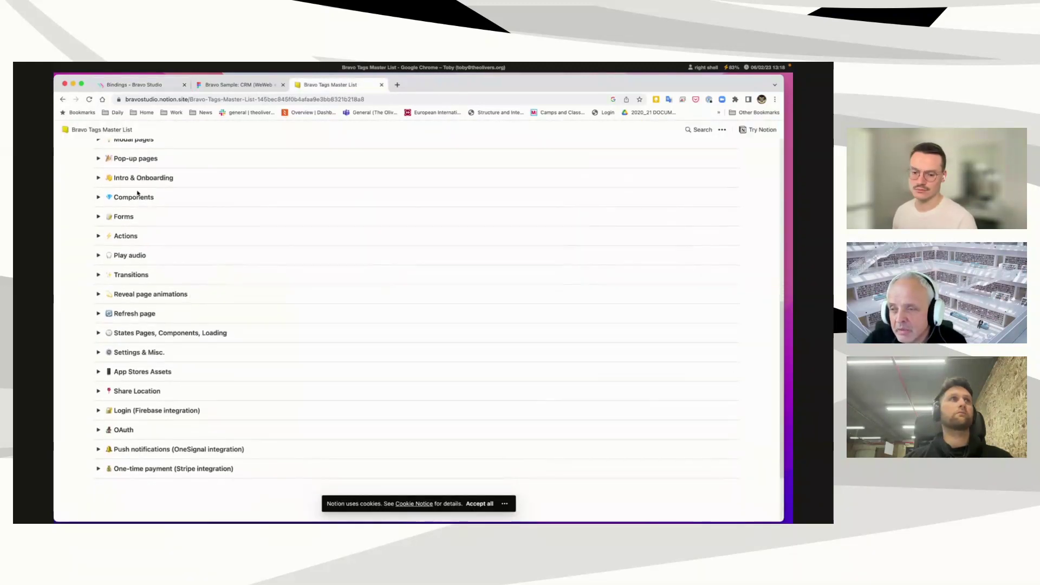
pyautogui.scroll(1, 152, 222)
pyautogui.scroll(1, 149, 260)
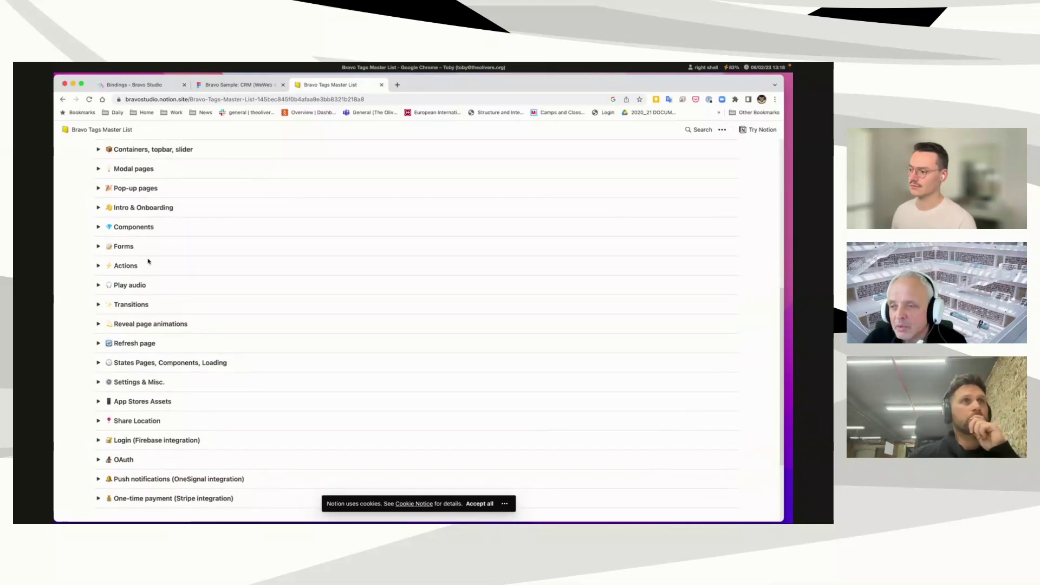
pyautogui.scroll(1, 114, 233)
pyautogui.click(98, 247)
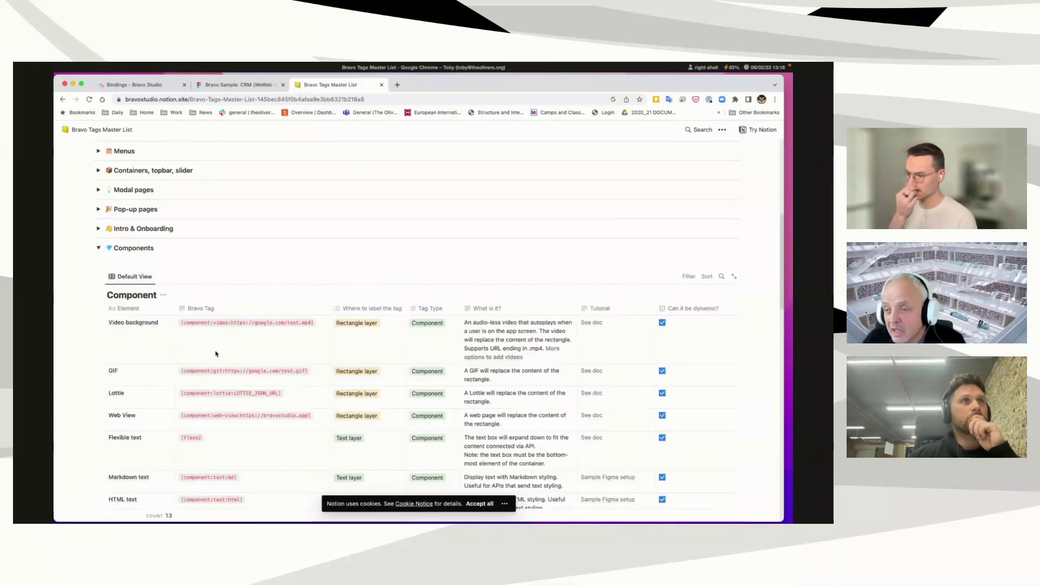
pyautogui.scroll(-2, 209, 352)
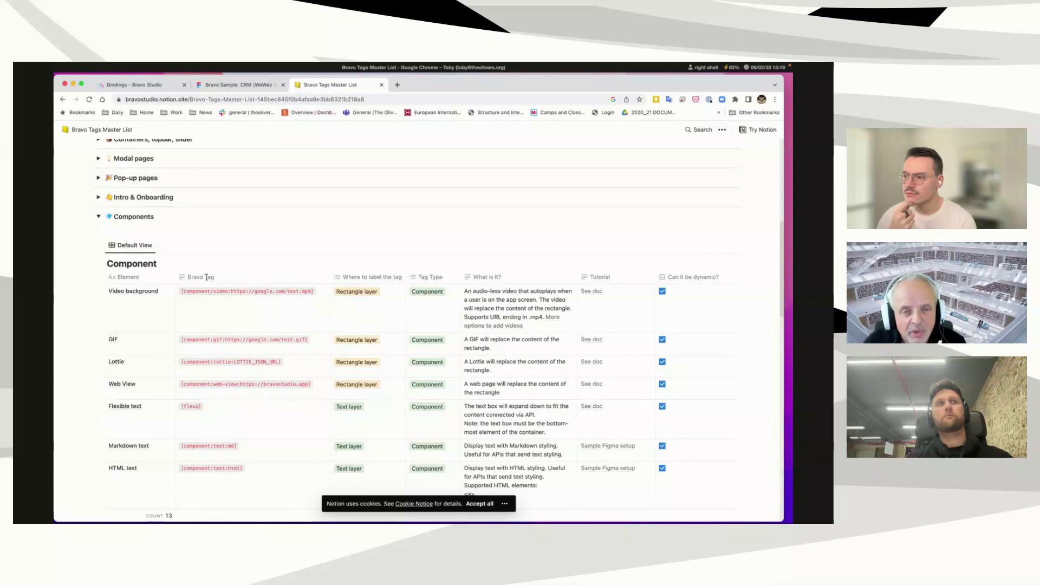
pyautogui.click(243, 86)
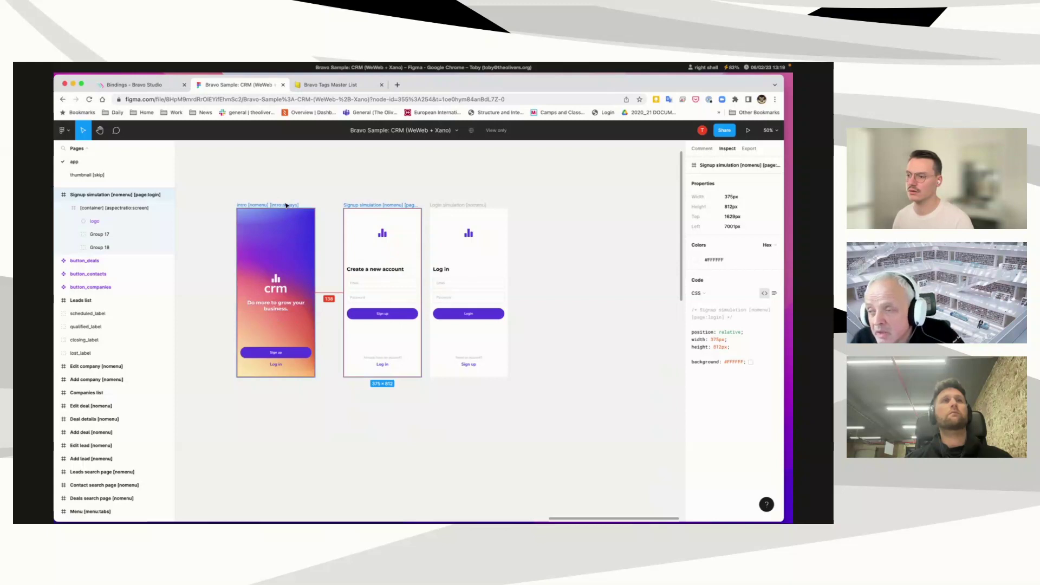
# Step: Inspect the Log in screen's Login button text: 42×22 px, Nunito Sans 700, 16px, white #FFFFFF
pyautogui.scroll(5, 290, 211)
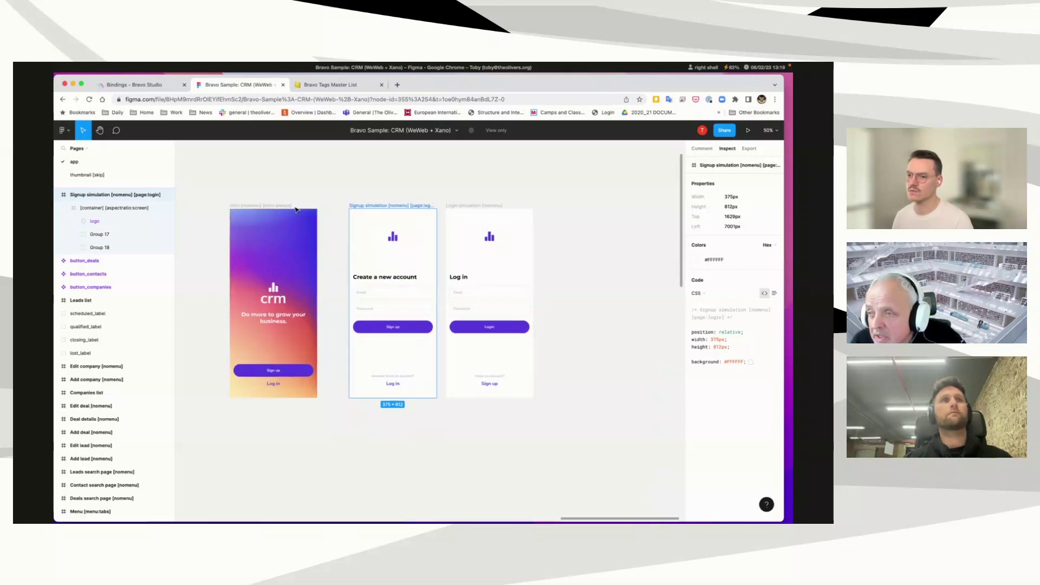
pyautogui.scroll(3, 214, 203)
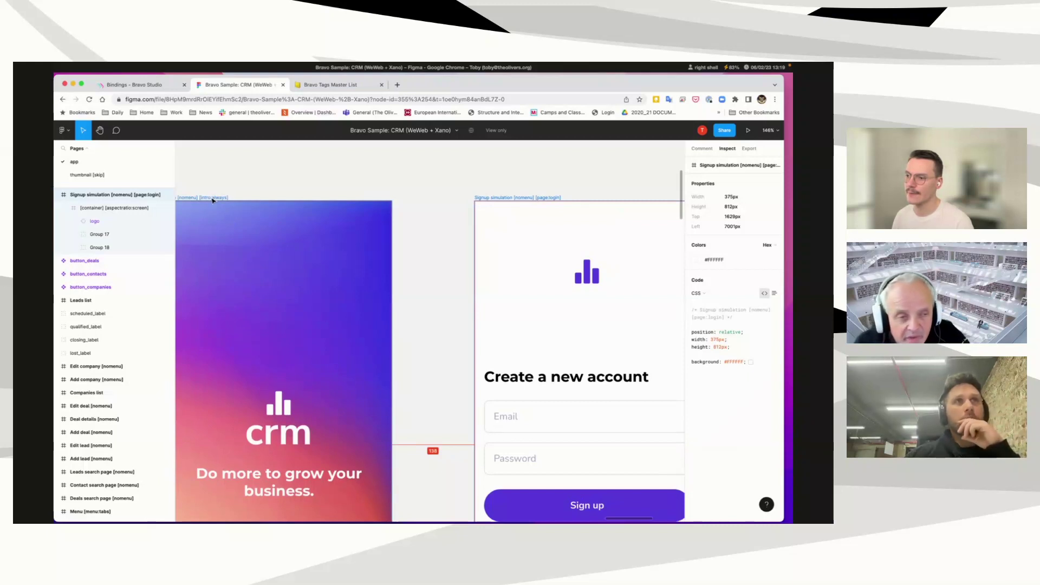
pyautogui.hscroll(2, 212, 201)
pyautogui.hscroll(-5, 271, 200)
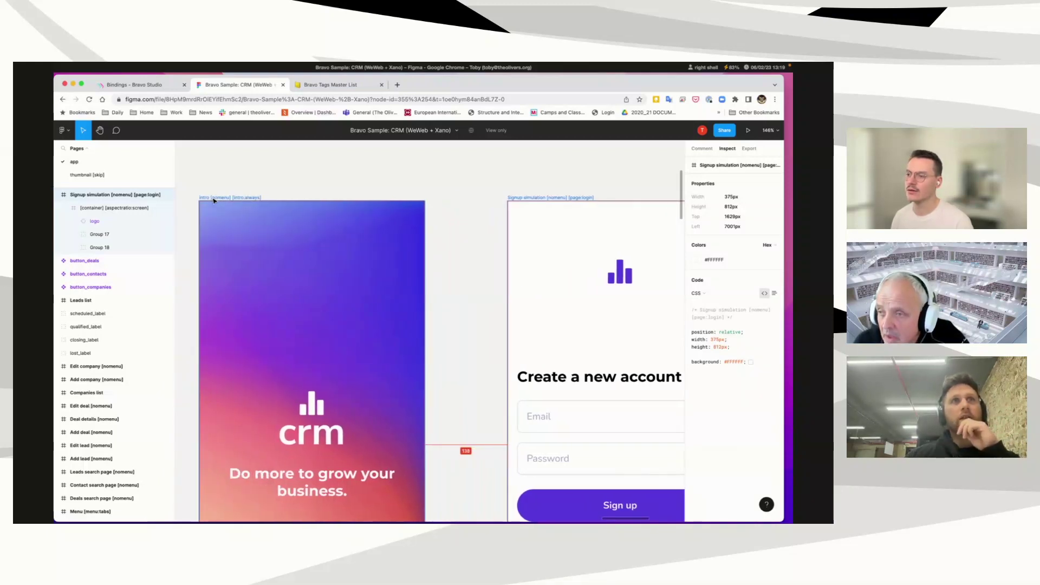
pyautogui.scroll(5, 359, 201)
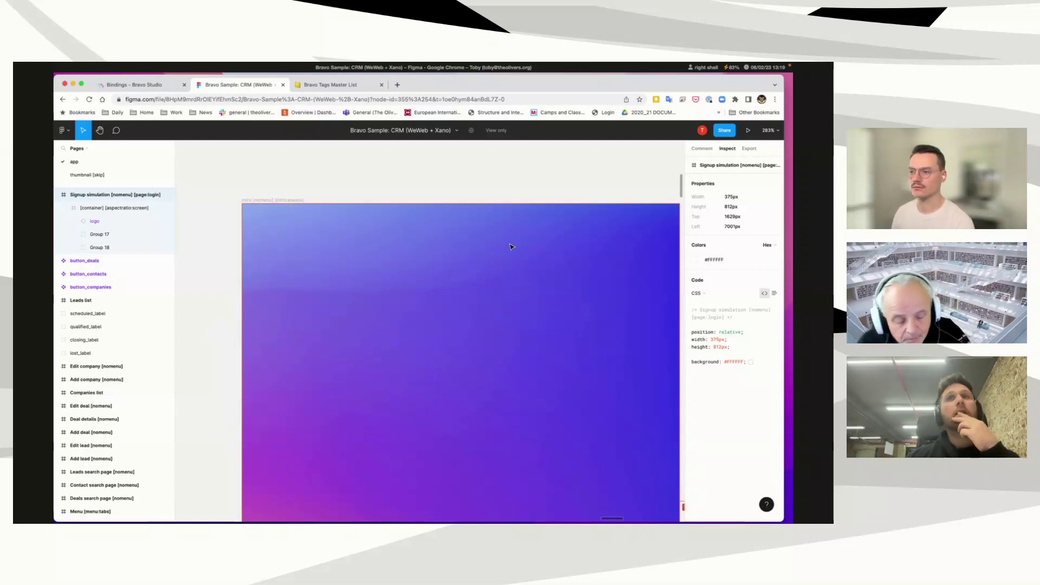
pyautogui.scroll(-5, 505, 248)
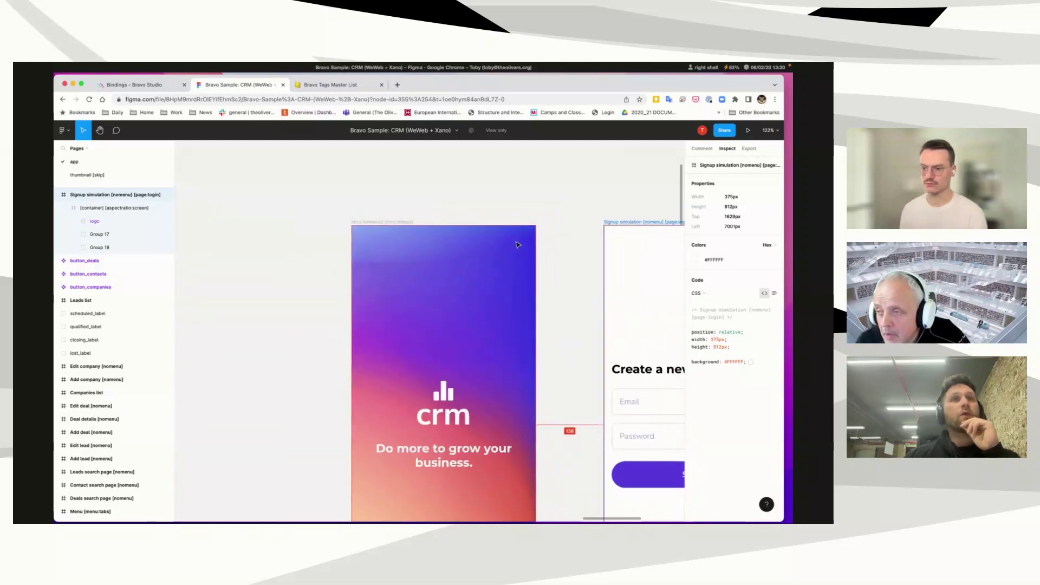
pyautogui.scroll(-4, 516, 244)
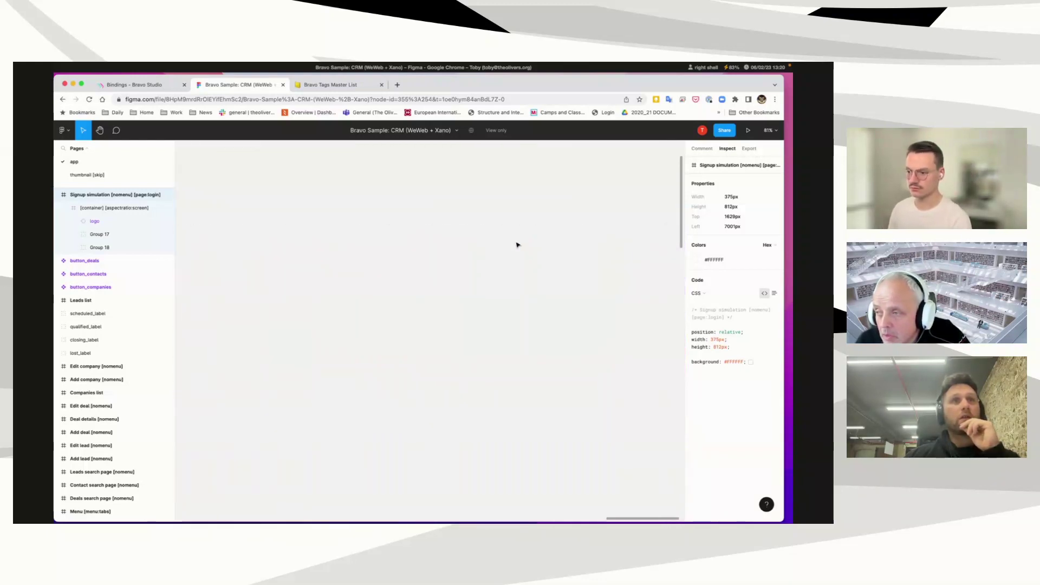
pyautogui.hscroll(-5, 516, 243)
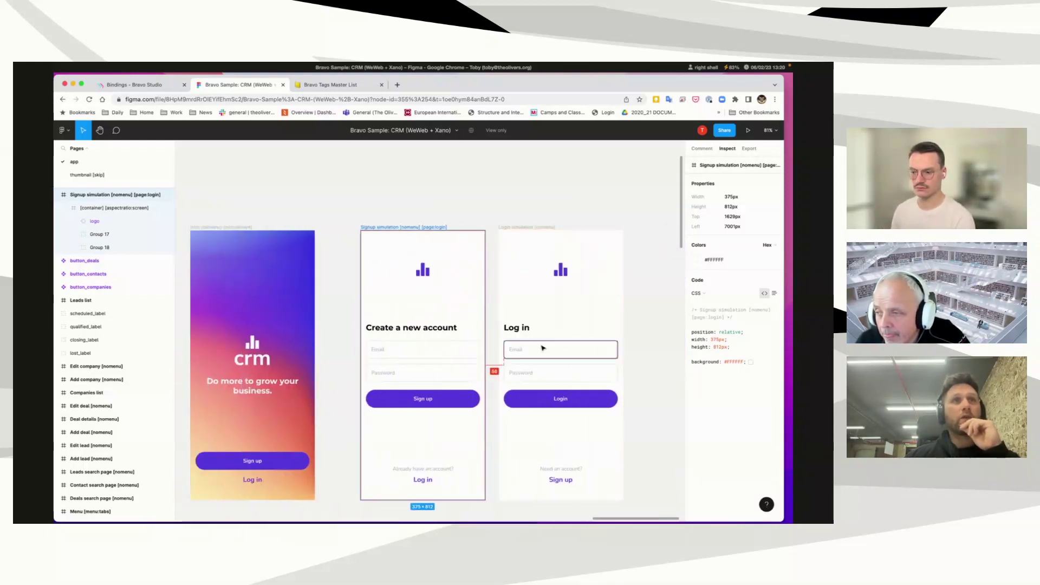
pyautogui.click(563, 400)
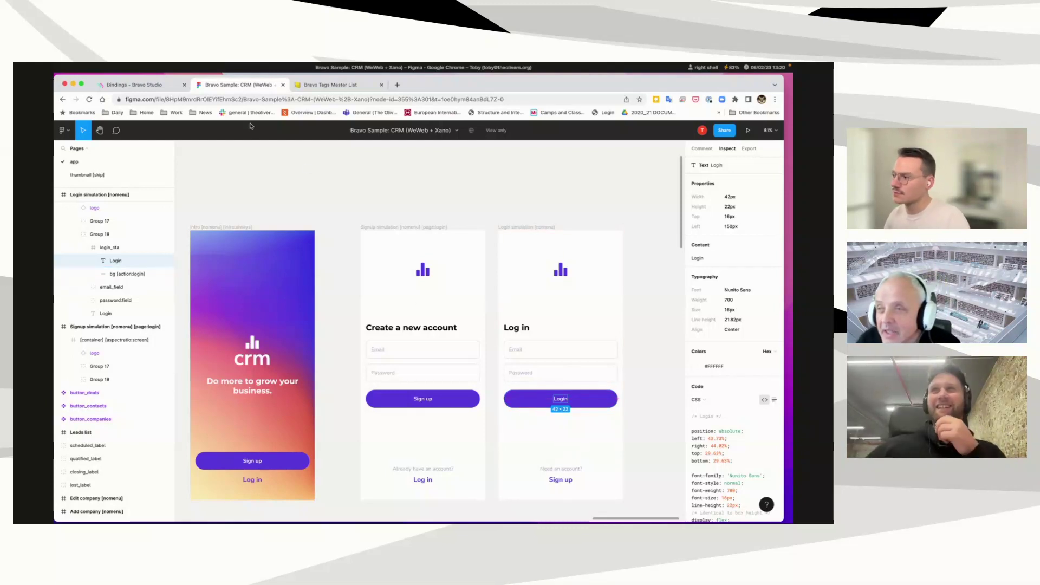
# Step: Return to the screens overview and show the Login integration with Custom Login using GET /auth/me
pyautogui.click(155, 85)
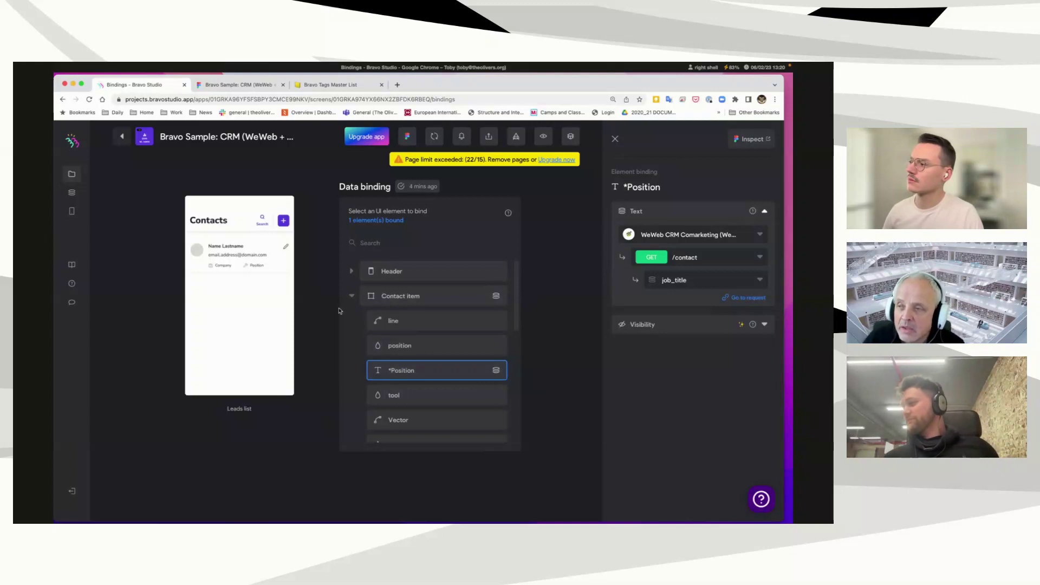
pyautogui.click(122, 137)
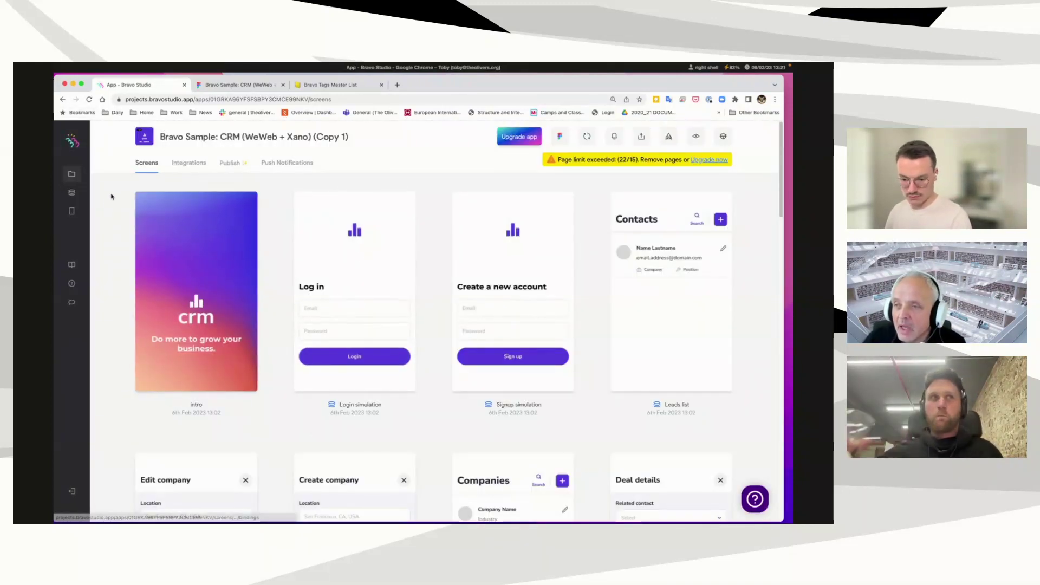
pyautogui.click(189, 164)
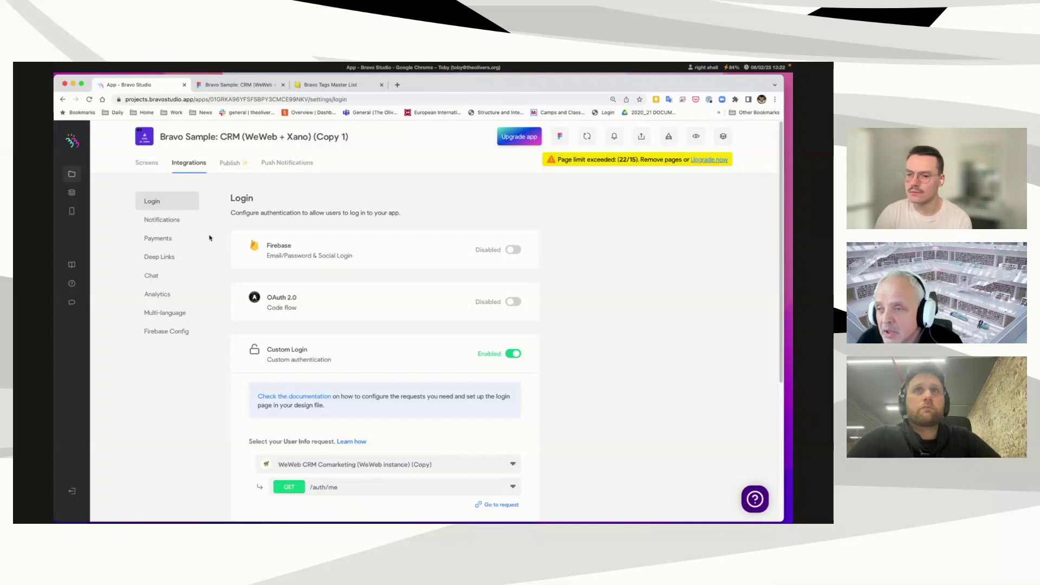
# Step: Open the first WeWeb CRM API collection and scroll down to its POST /auth/login request
pyautogui.click(72, 193)
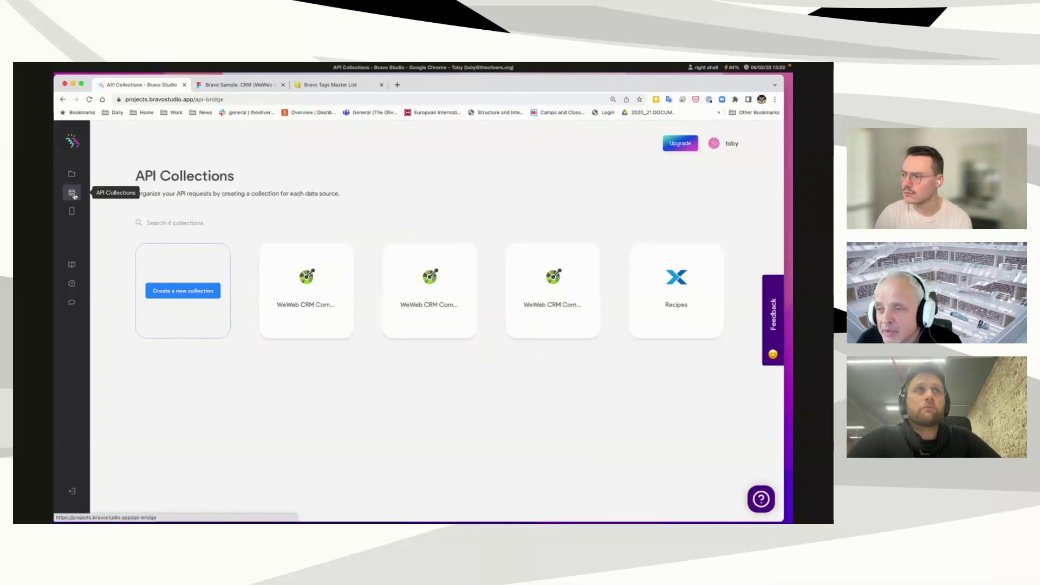
pyautogui.click(313, 300)
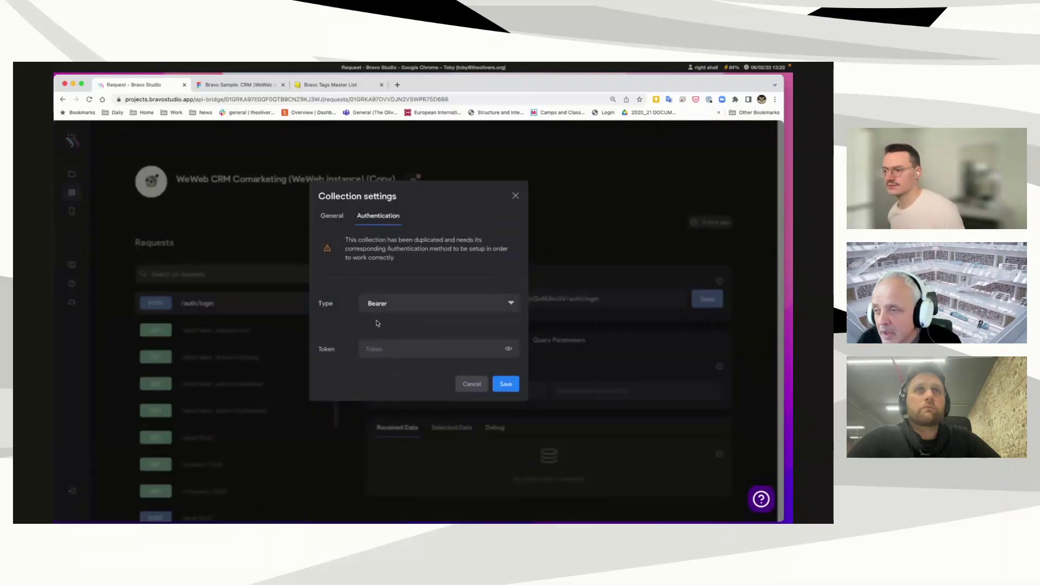
pyautogui.click(477, 384)
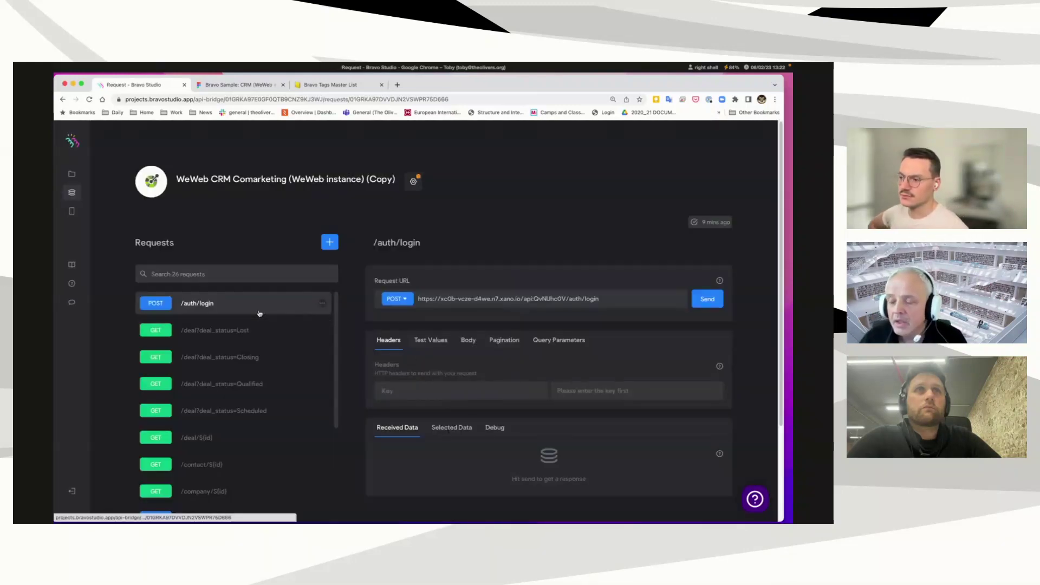
pyautogui.scroll(-2, 260, 316)
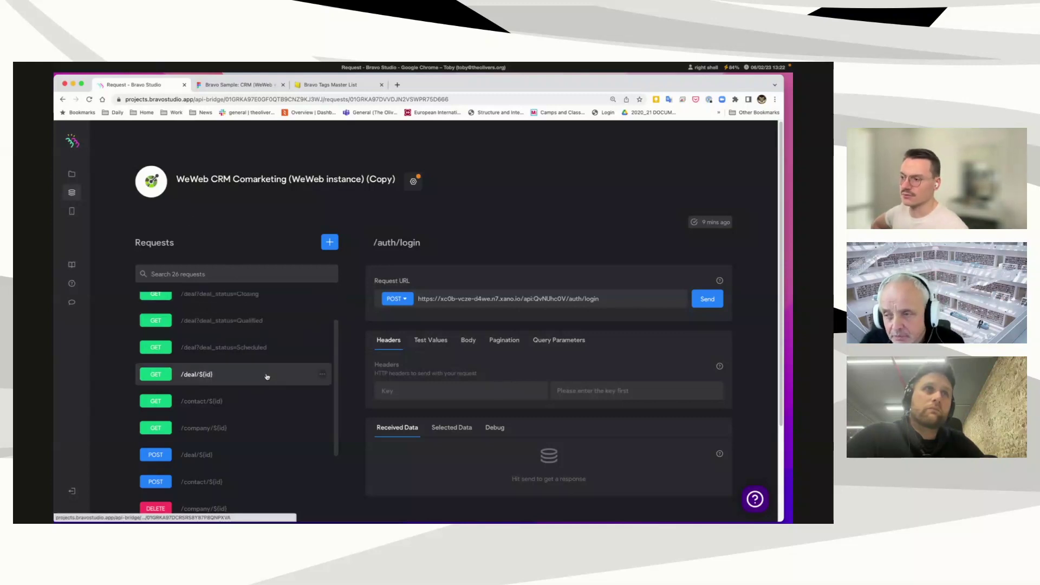
pyautogui.scroll(-1, 257, 327)
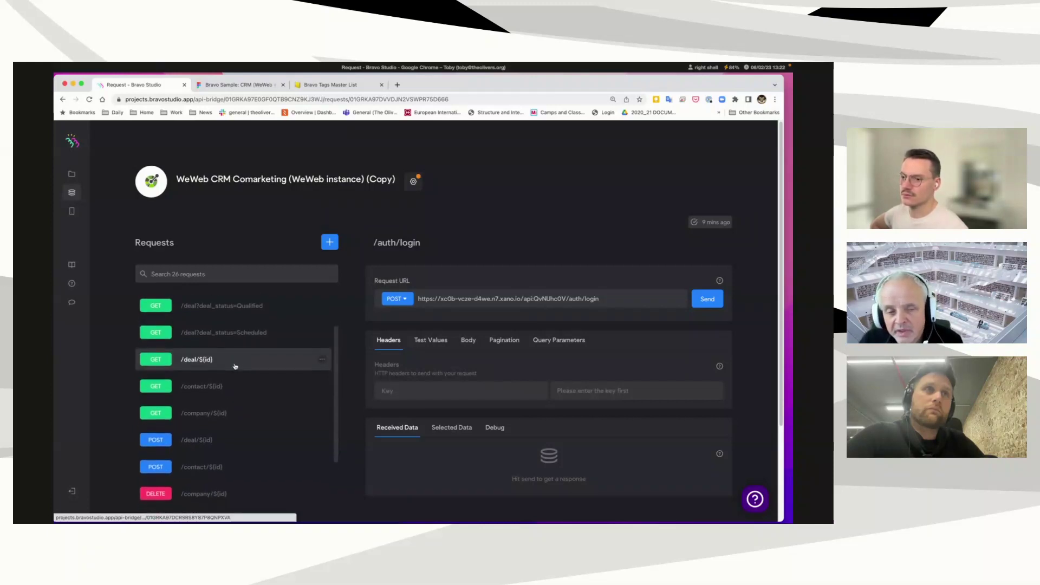
pyautogui.scroll(-1, 236, 364)
pyautogui.scroll(3, 235, 366)
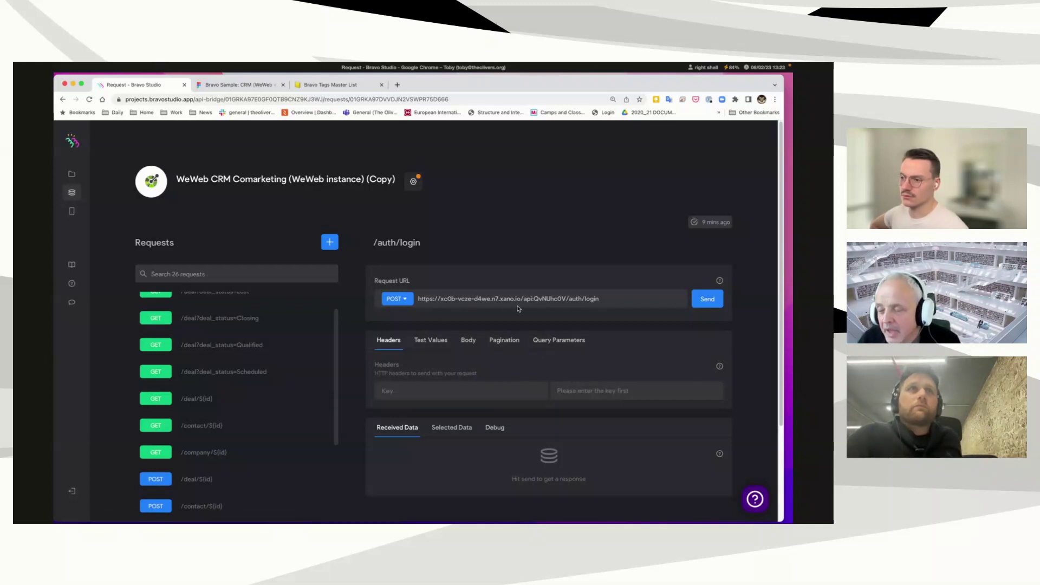
pyautogui.scroll(-1, 522, 370)
pyautogui.scroll(-1, 522, 370)
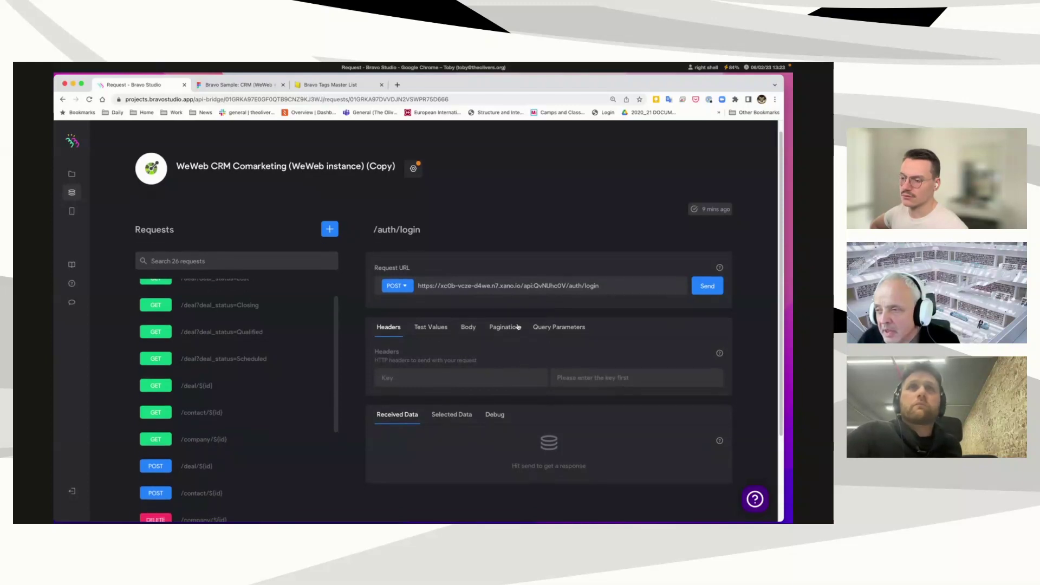
pyautogui.scroll(-3, 275, 378)
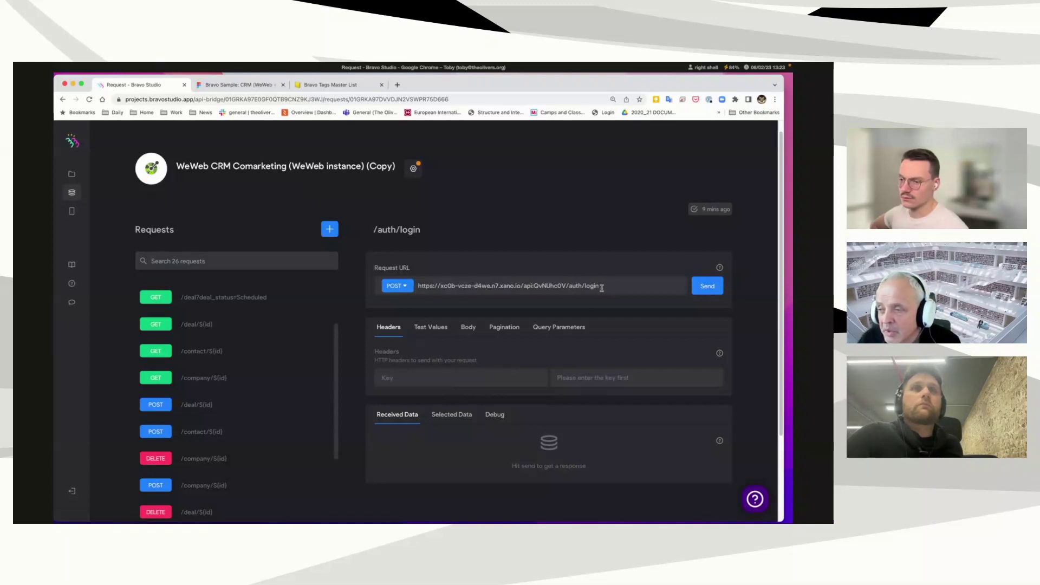
# Step: Send POST /auth/login with its test email and password, which returns Invalid Credentials
pyautogui.click(432, 328)
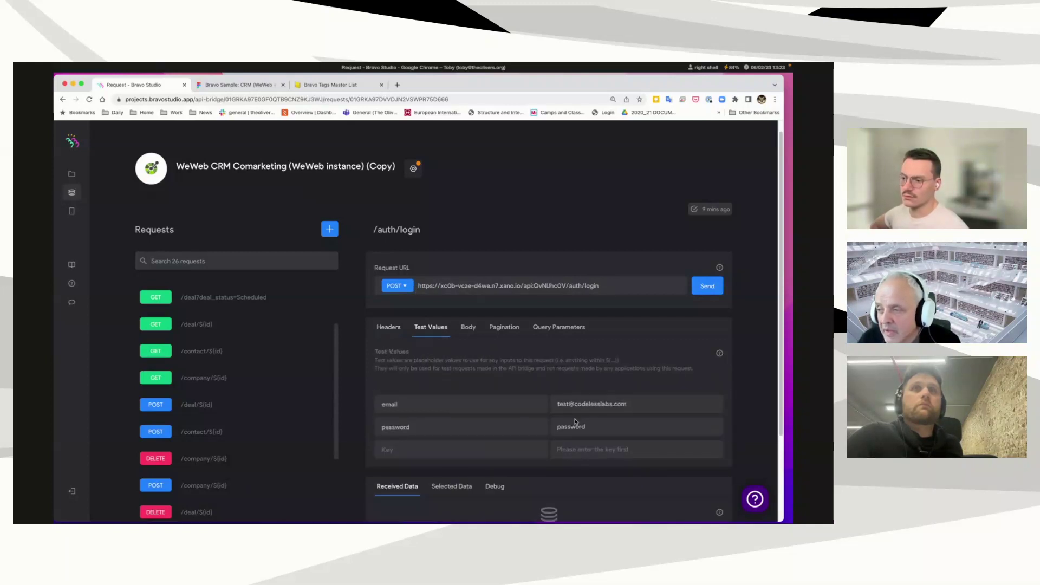
pyautogui.click(700, 289)
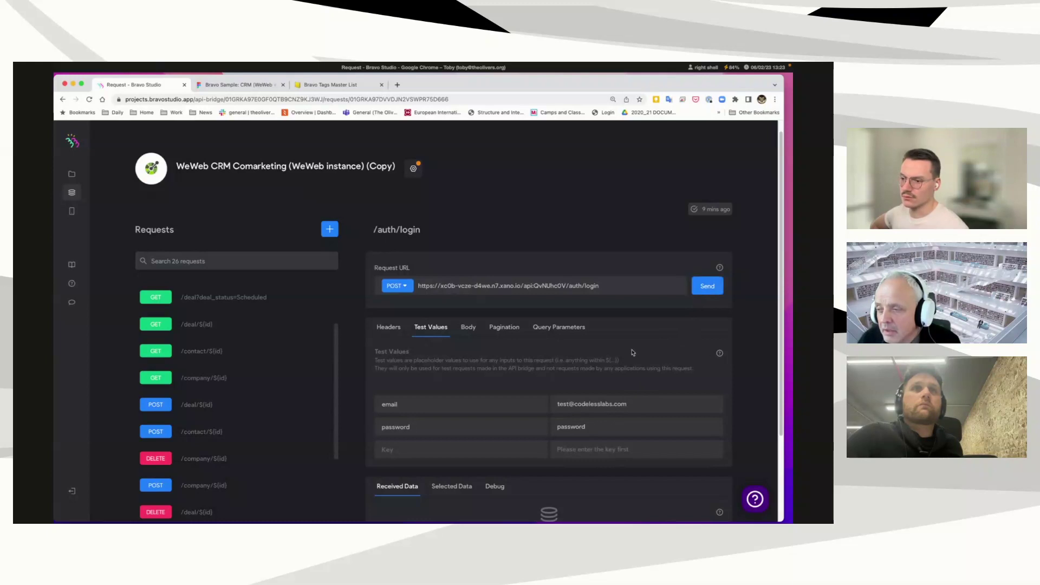
pyautogui.scroll(-1, 632, 353)
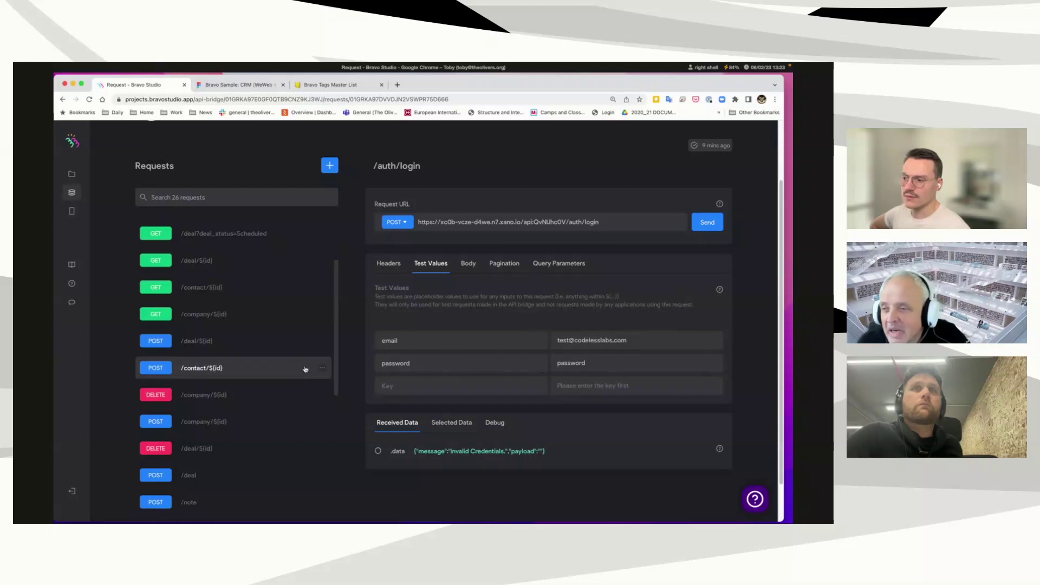
pyautogui.scroll(-5, 233, 428)
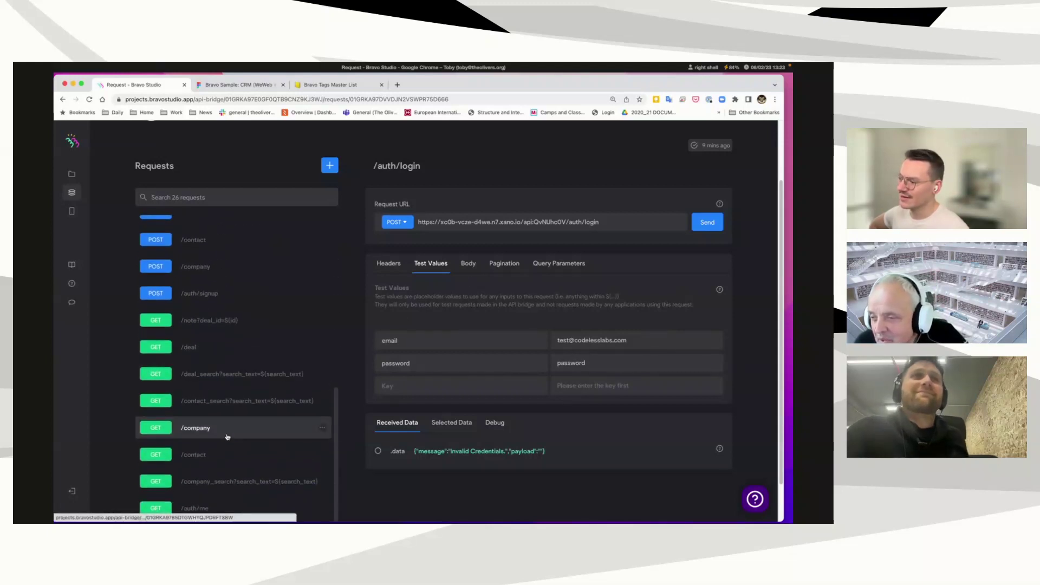
# Step: Send POST /auth/signup with its test values to create the test user and receive an auth token
pyautogui.click(227, 302)
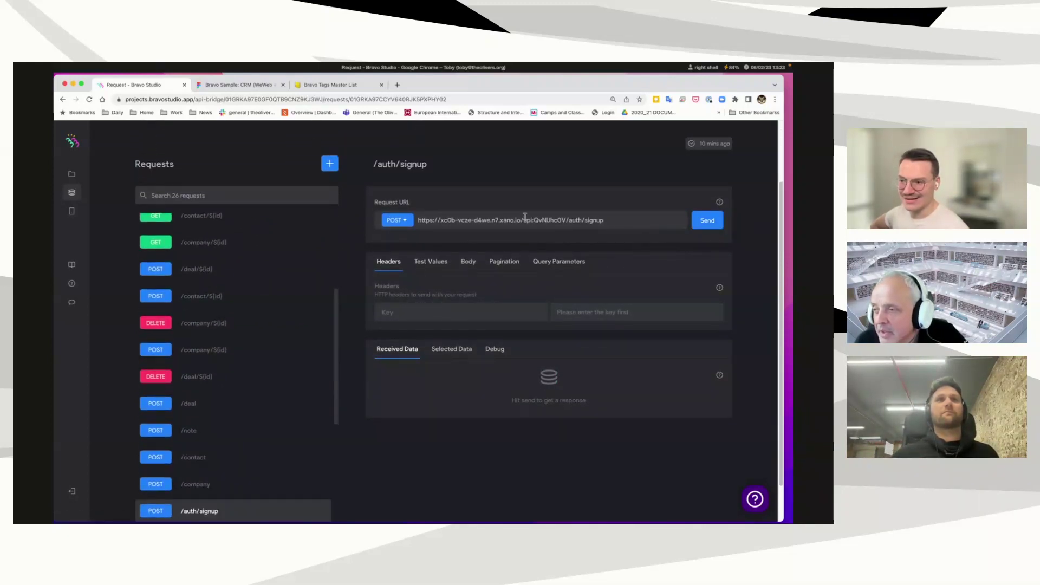
pyautogui.click(432, 263)
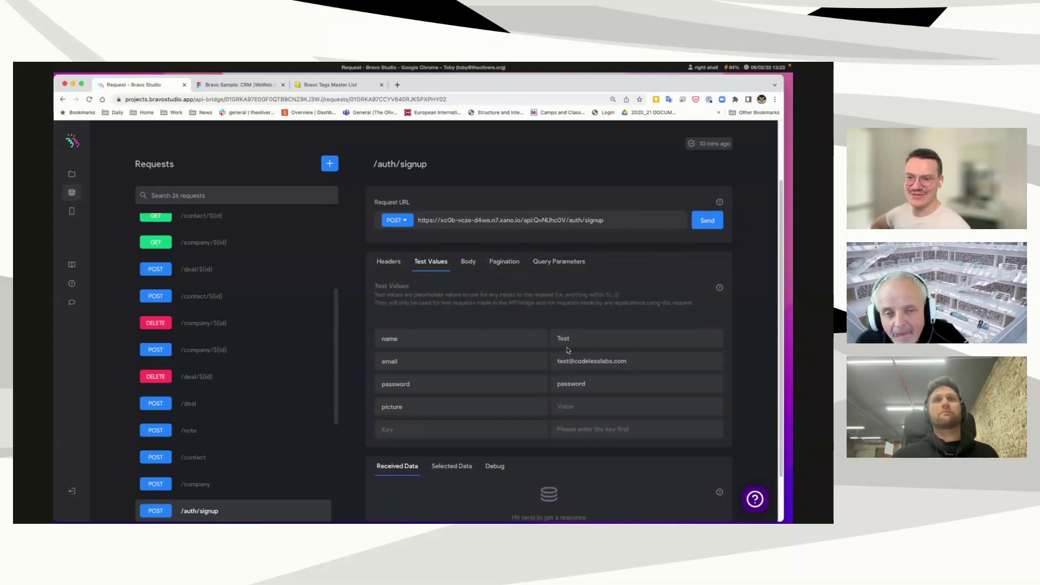
pyautogui.click(701, 218)
pyautogui.scroll(-1, 621, 379)
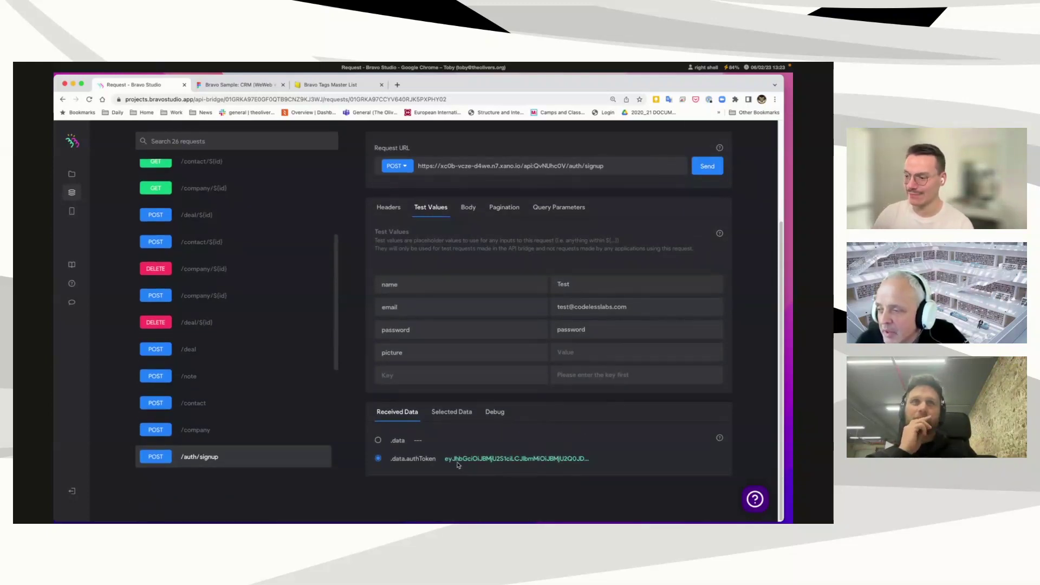
pyautogui.scroll(3, 296, 347)
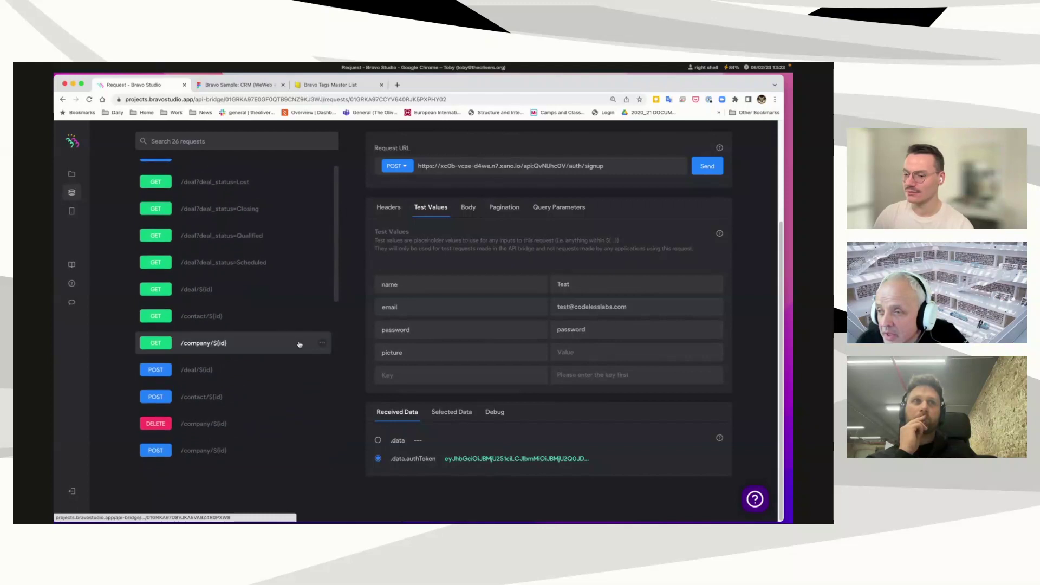
pyautogui.scroll(4, 300, 345)
# Step: Resend POST /auth/login with its test values, clearing the error toast, until it returns an auth token
pyautogui.click(317, 301)
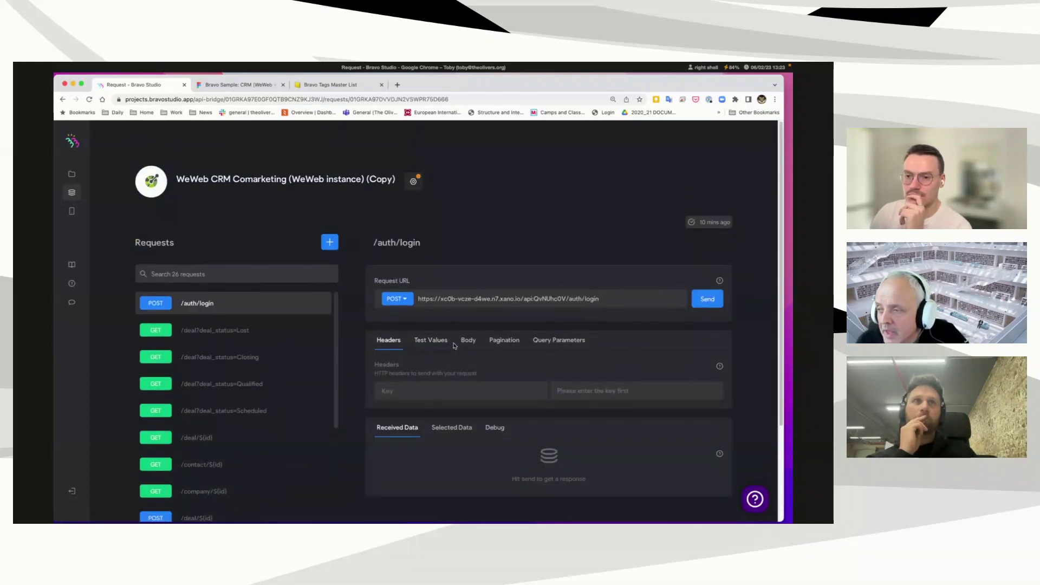
pyautogui.click(448, 343)
pyautogui.click(704, 301)
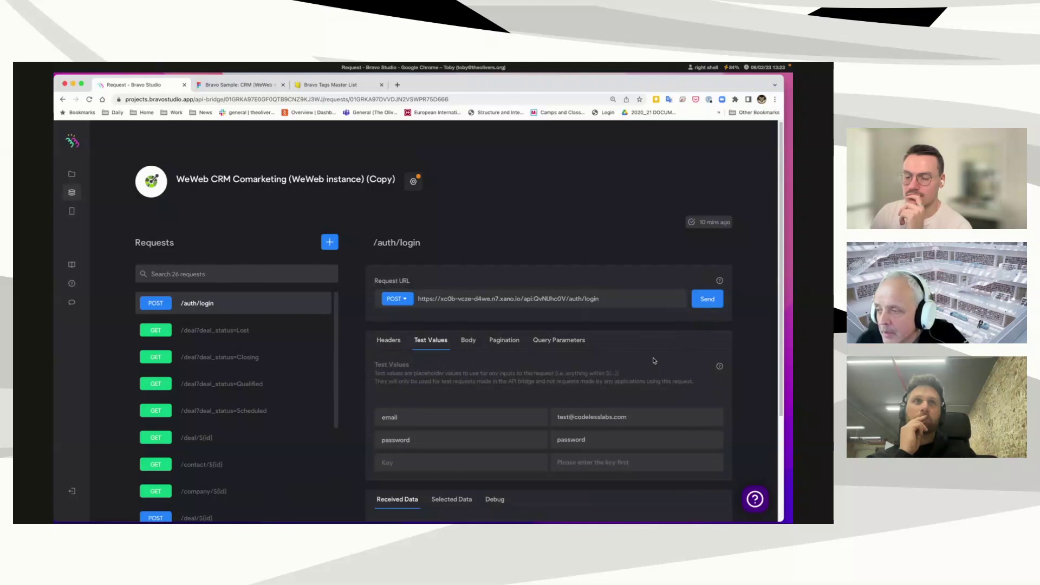
pyautogui.scroll(-3, 653, 361)
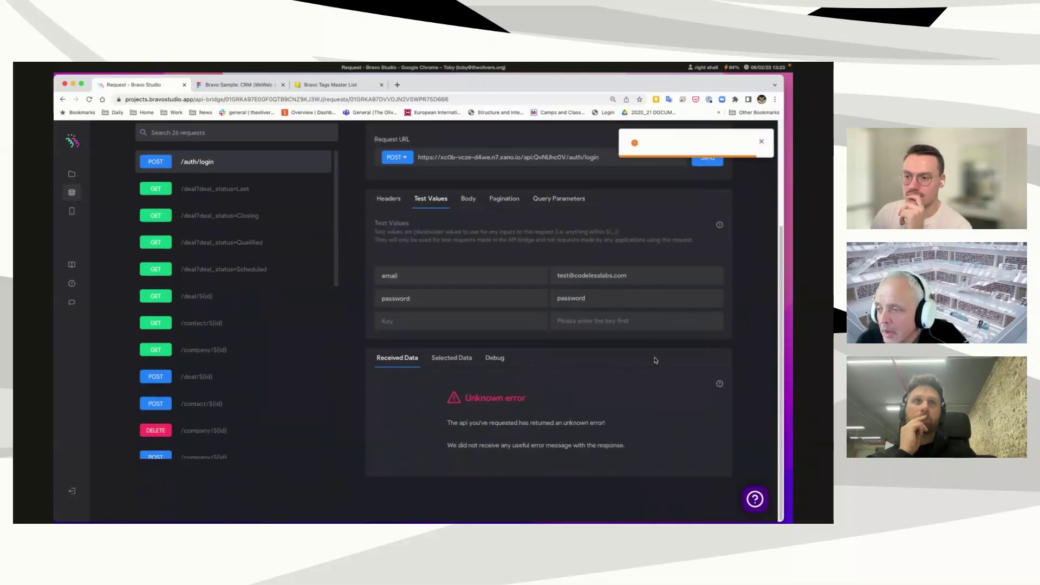
pyautogui.click(755, 143)
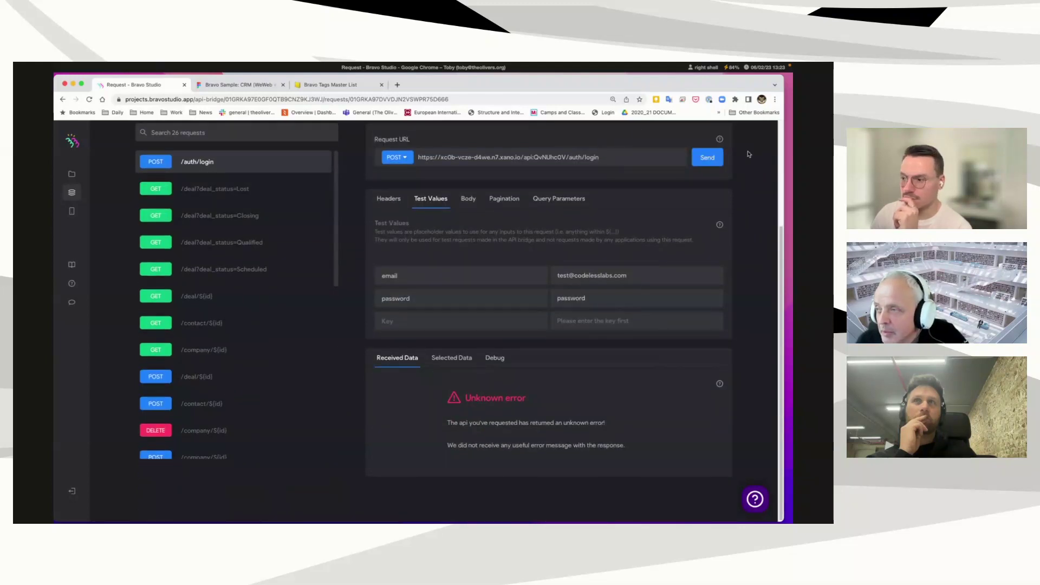
pyautogui.click(713, 164)
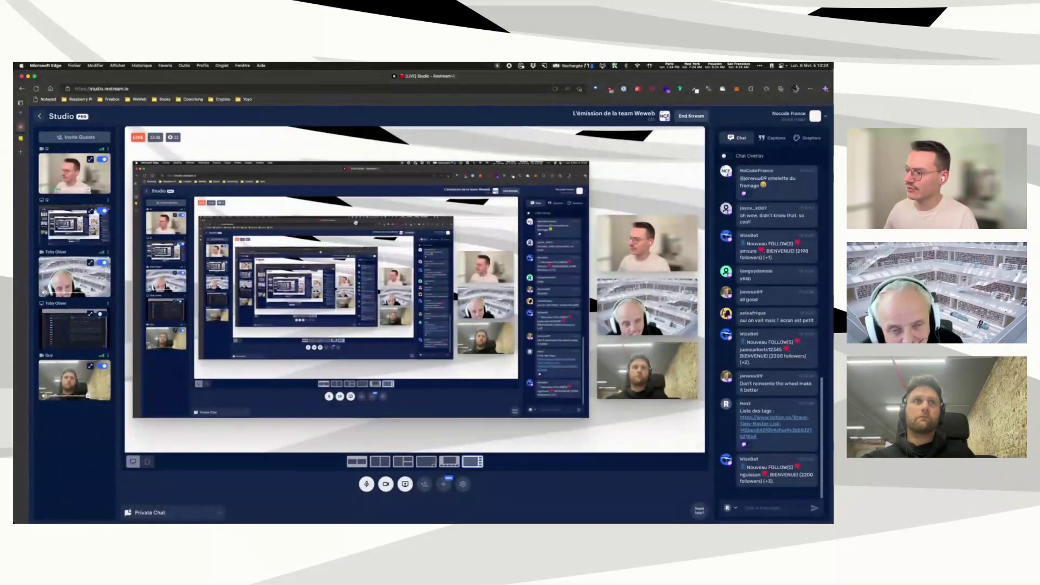
# Step: Bring the Twitch mod view window forward and switch to the WeWeb CRM template tab
pyautogui.hotkey('ctrl', 'Up')
pyautogui.click(117, 336)
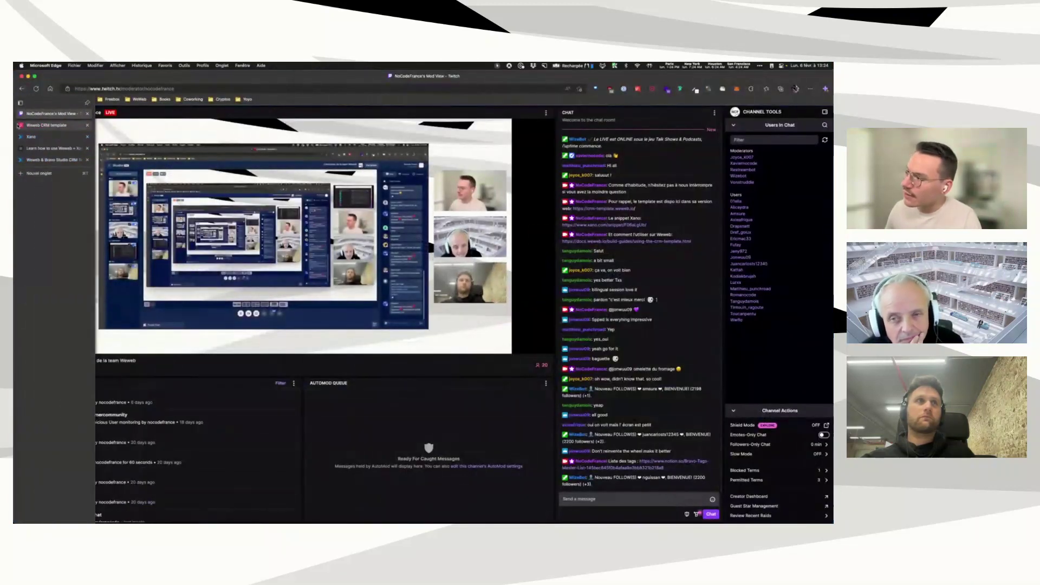
pyautogui.click(19, 125)
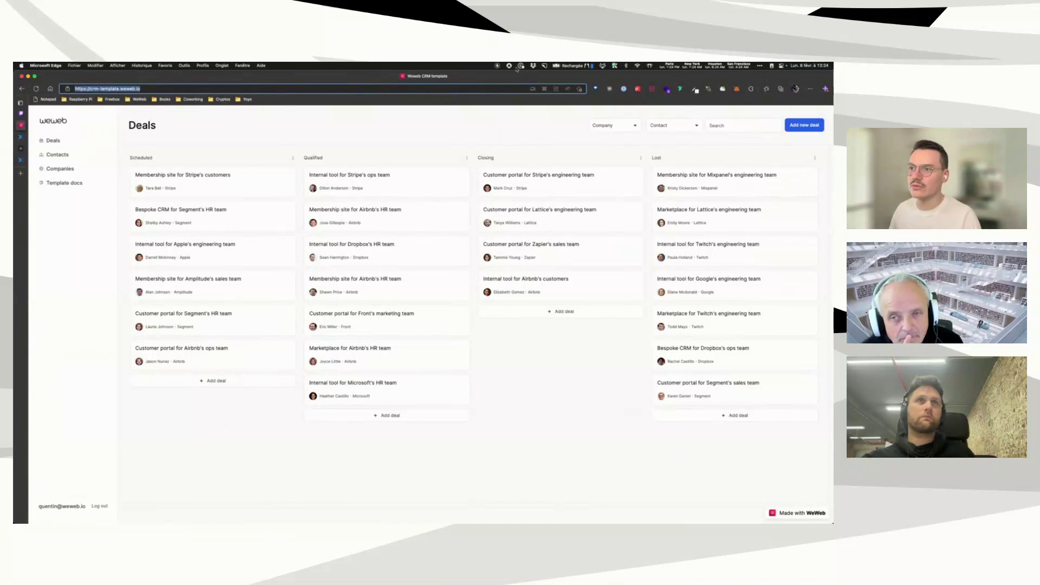
# Step: Log out, sign in with the test account's email and password, then log out again
pyautogui.click(497, 65)
pyautogui.click(514, 77)
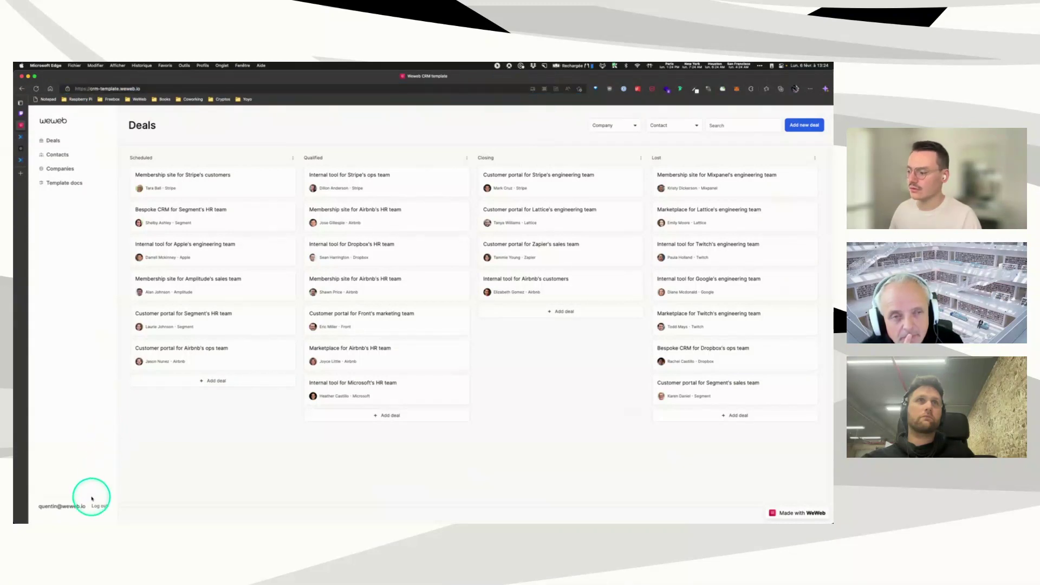
pyautogui.click(99, 511)
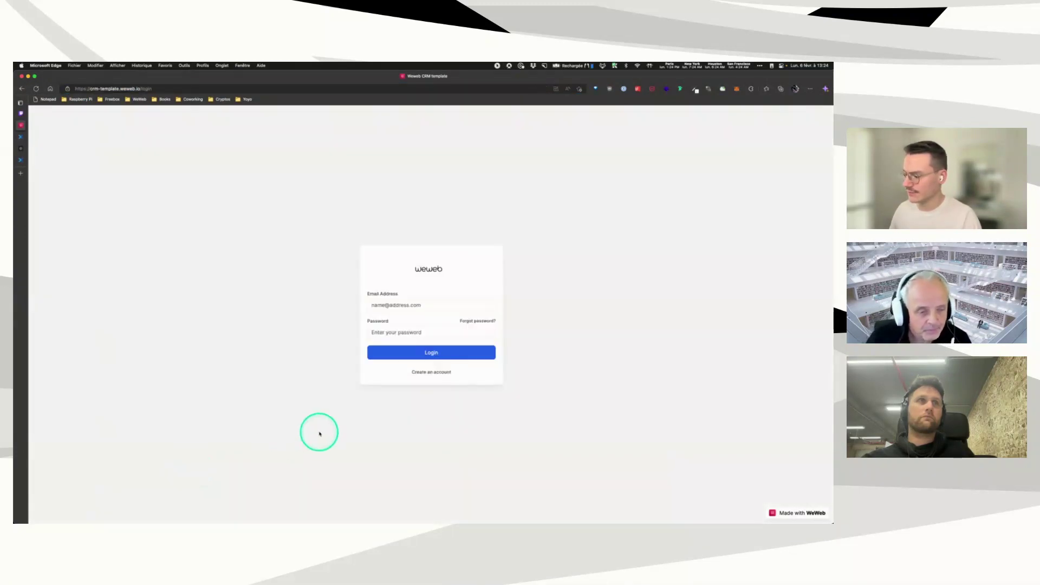
pyautogui.click(418, 305)
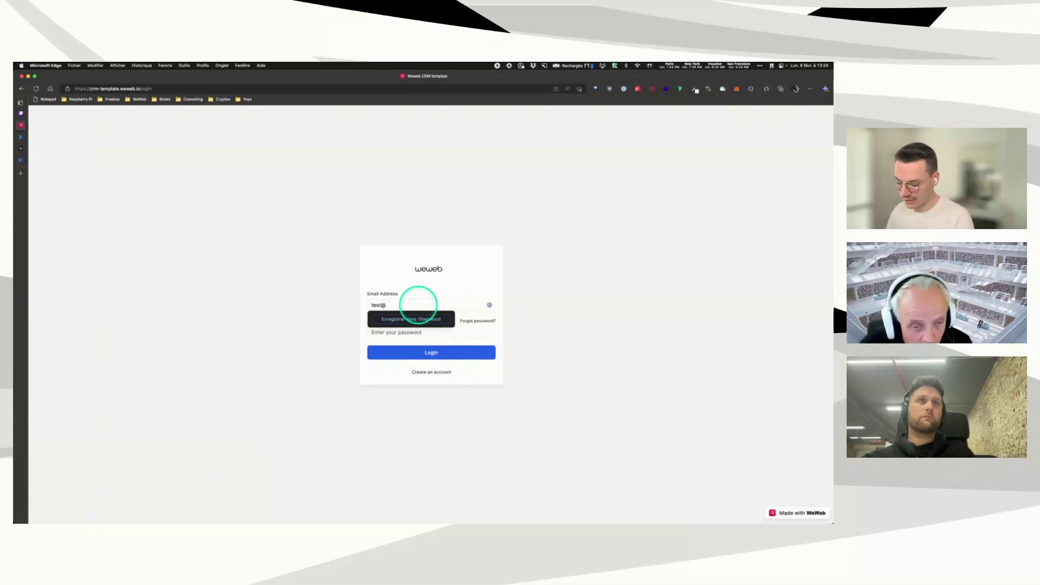
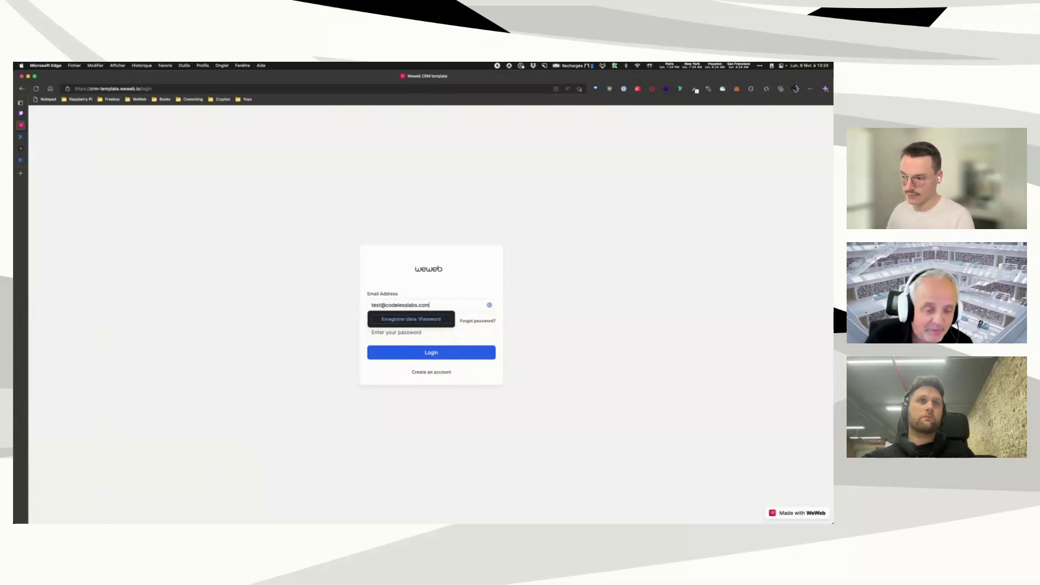
pyautogui.press('Tab')
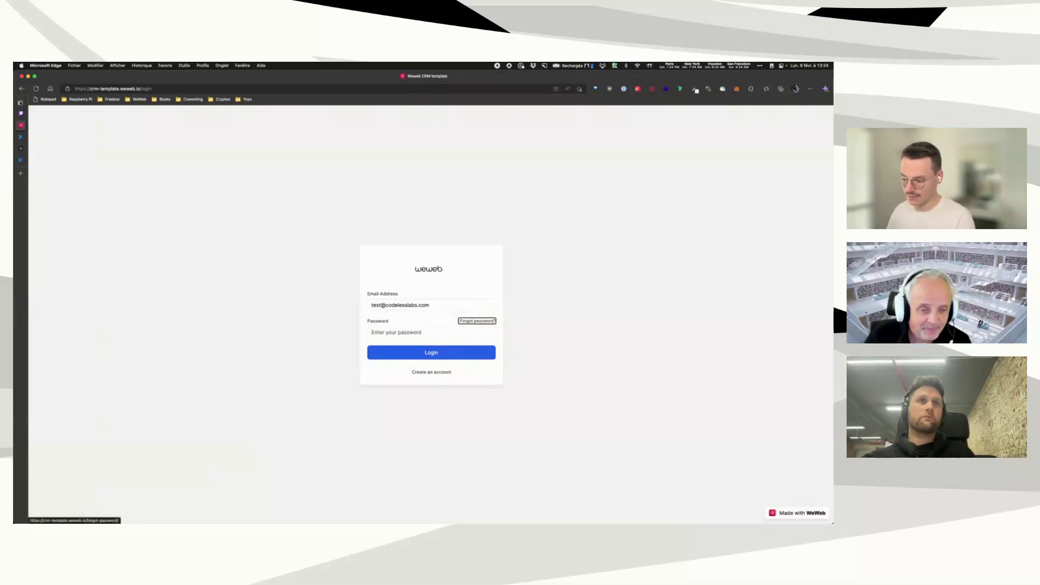
pyautogui.write('test1234')
pyautogui.click(476, 344)
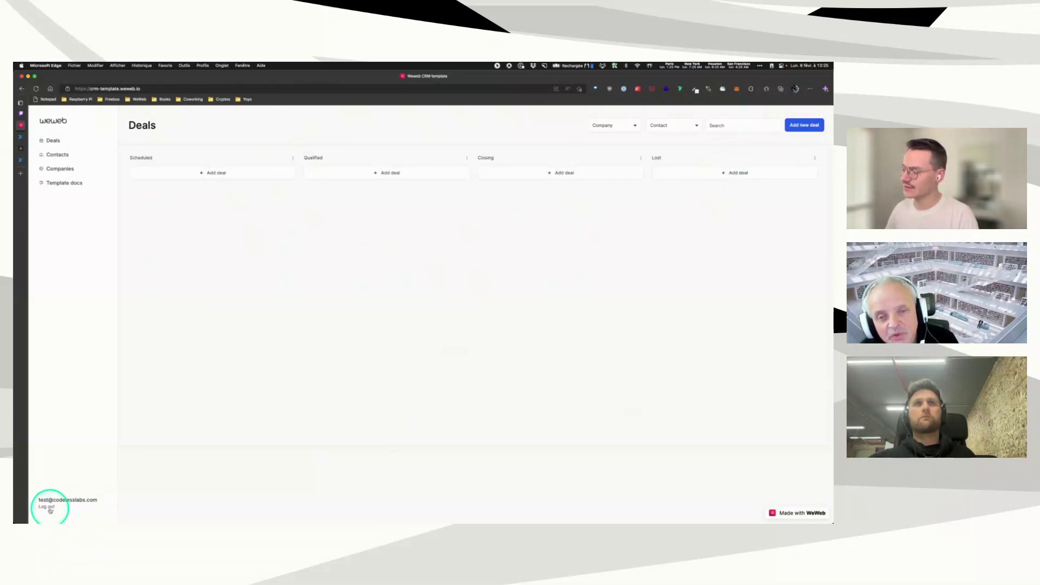
pyautogui.click(48, 507)
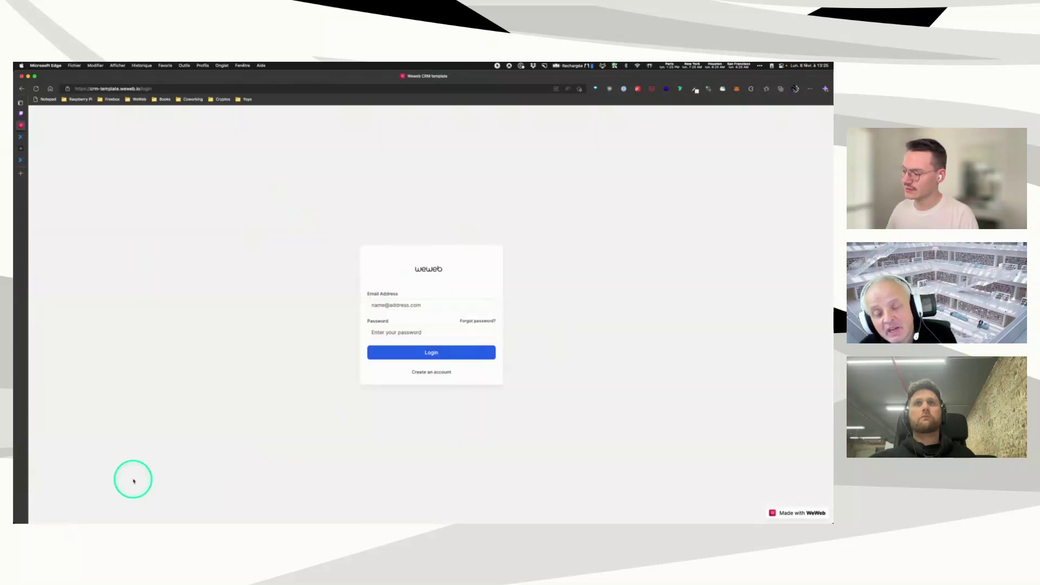
# Step: Open the sign-up form and attach css-properties1.png as the profile picture
pyautogui.click(436, 371)
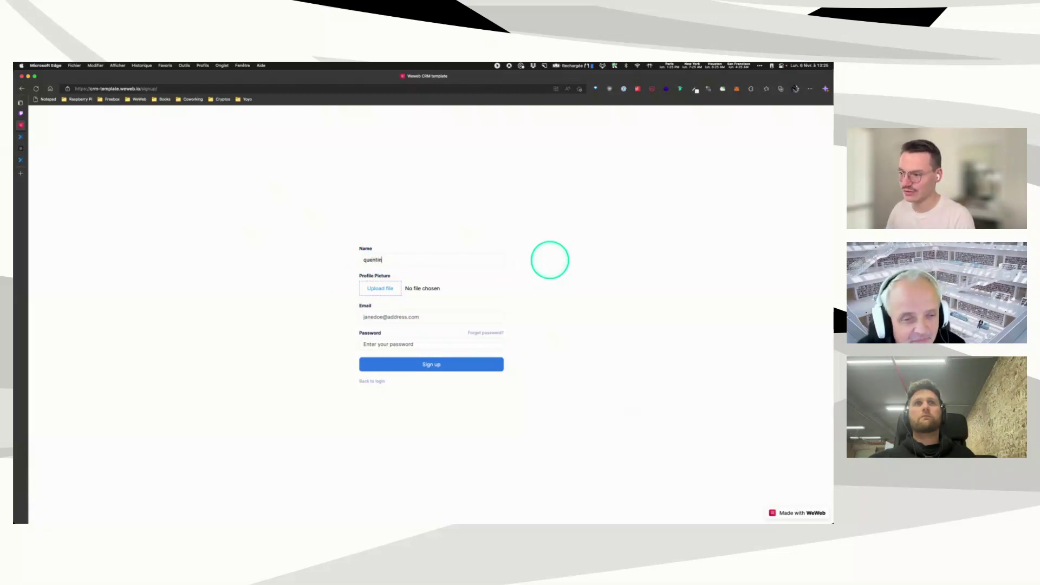
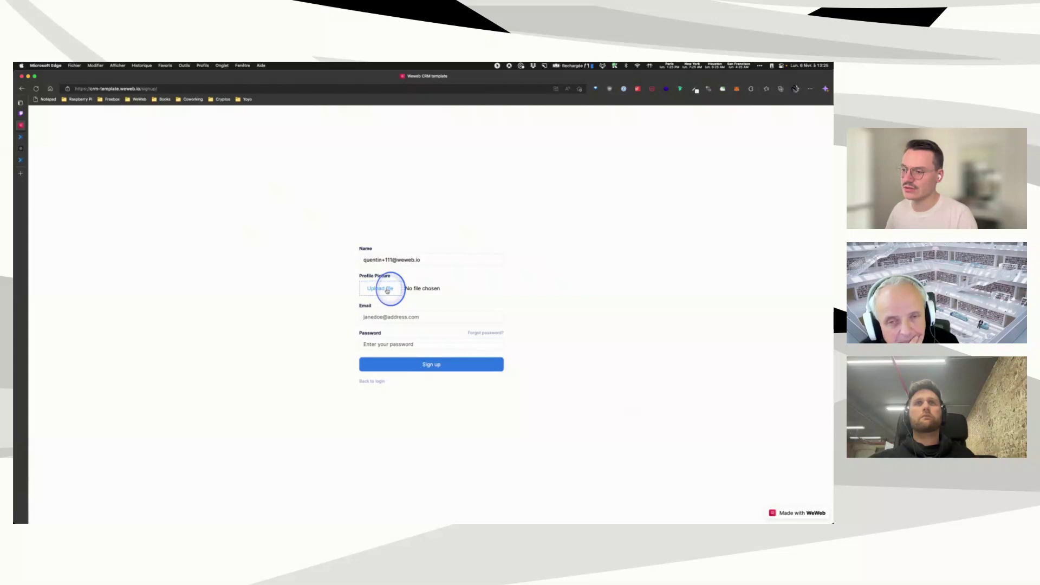
pyautogui.click(387, 290)
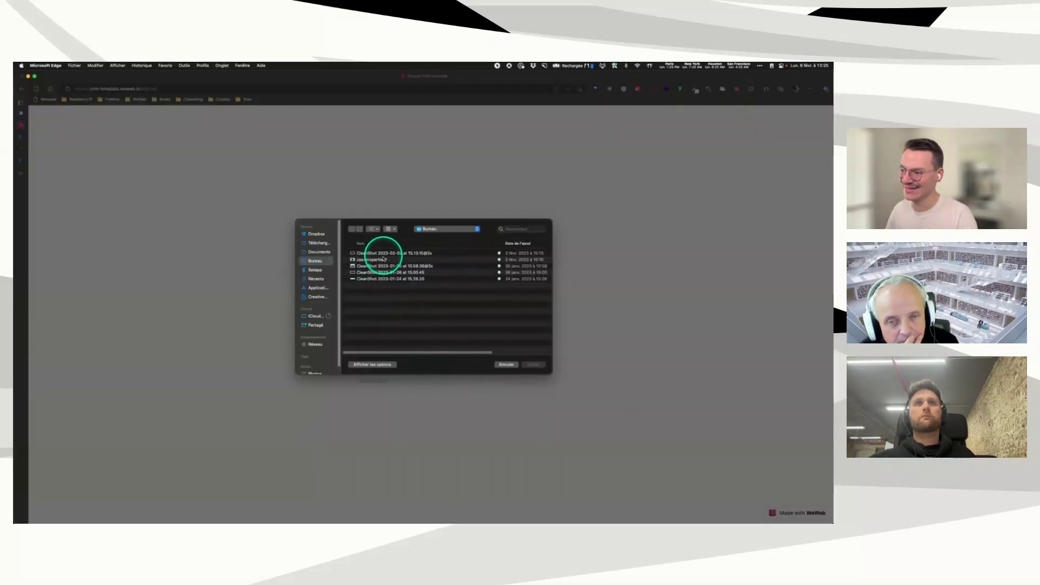
pyautogui.doubleClick(379, 260)
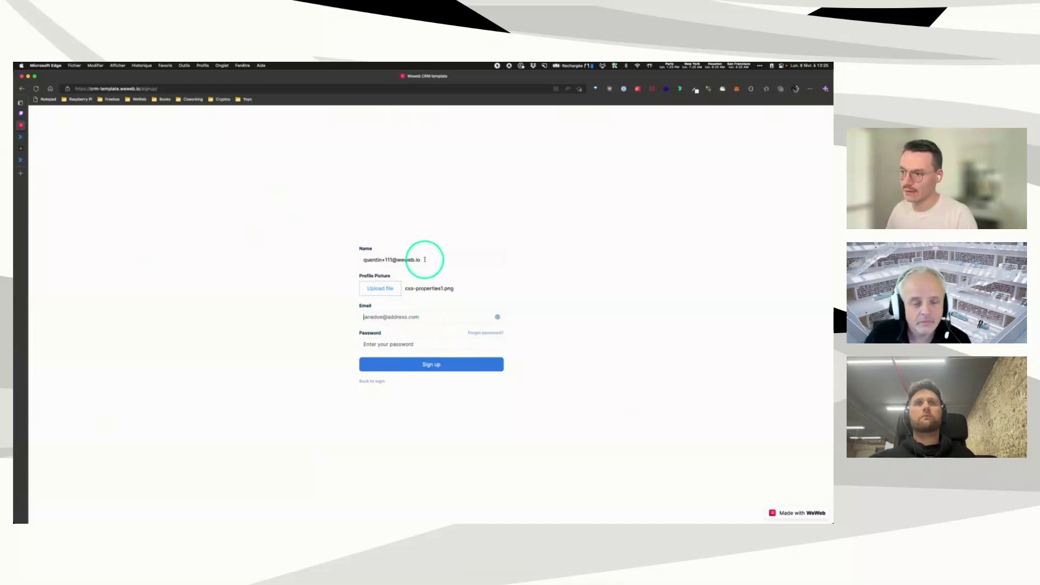
# Step: Move the email from Name into Email, fill in a name and password, and sign up
pyautogui.tripleClick(383, 260)
pyautogui.press('super+x')
pyautogui.click(390, 315)
pyautogui.press('super+v')
pyautogui.click(375, 265)
pyautogui.write('q')
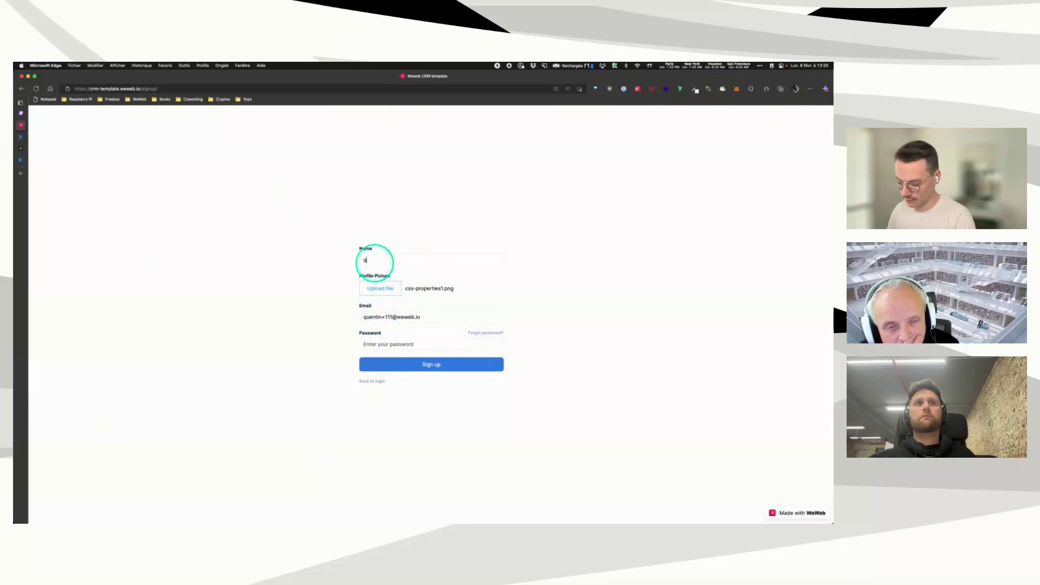
pyautogui.click(379, 344)
pyautogui.write('a')
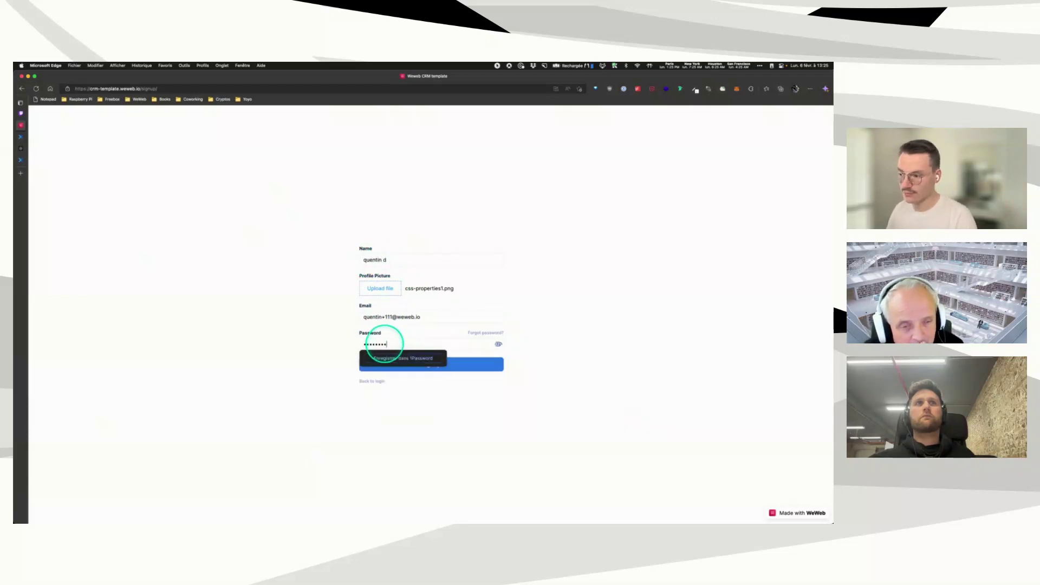
pyautogui.click(474, 364)
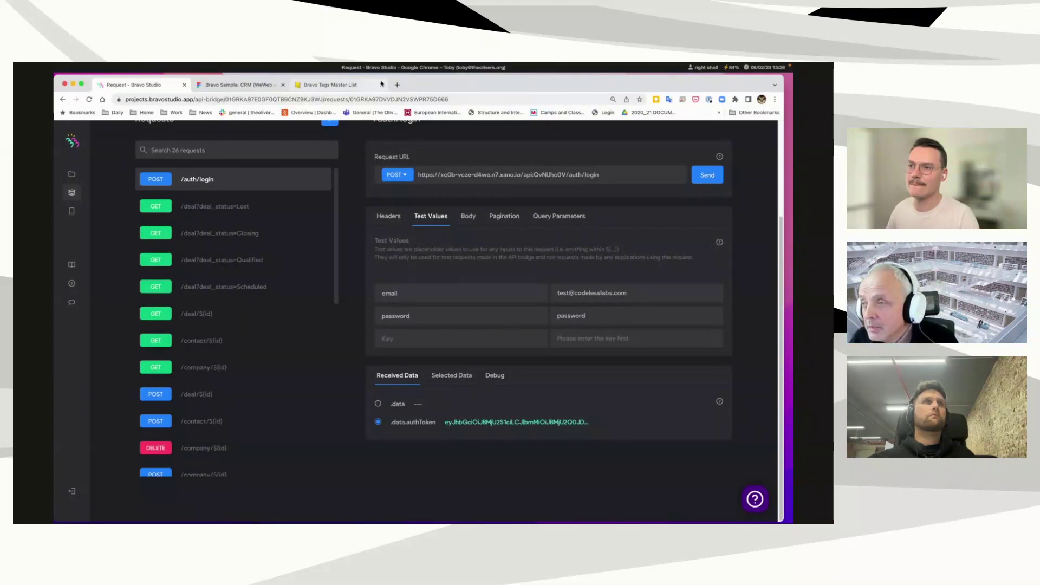
# Step: Move the browser aside and bring the mirrored phone's CRM app, showing Qualified deals, into focus
pyautogui.moveTo(444, 85); pyautogui.dragTo(695, 86)
pyautogui.click(216, 135)
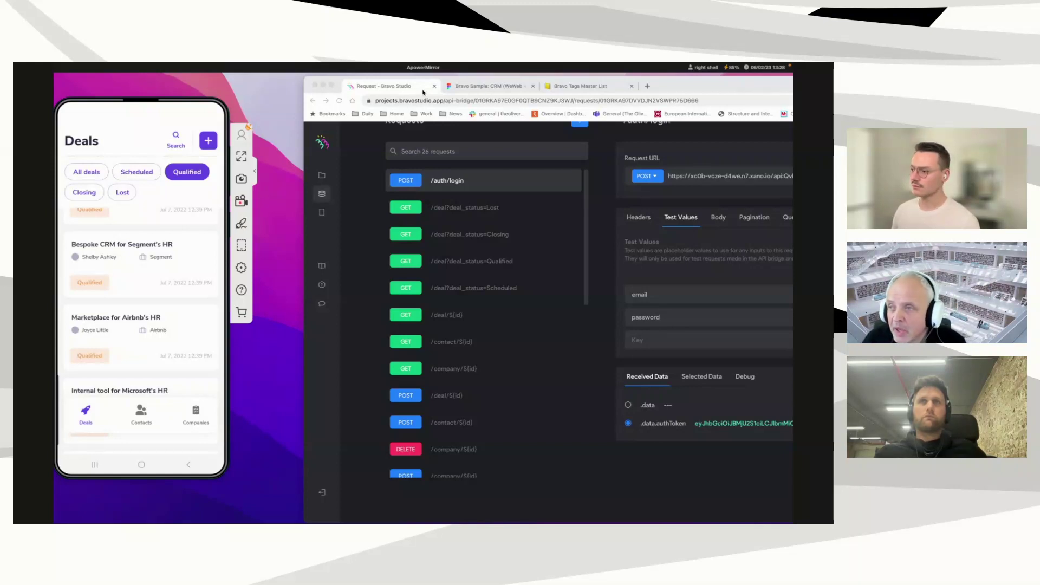
# Step: Switch back to the browser and go to Bravo Studio's Sample Apps gallery
pyautogui.click(322, 217)
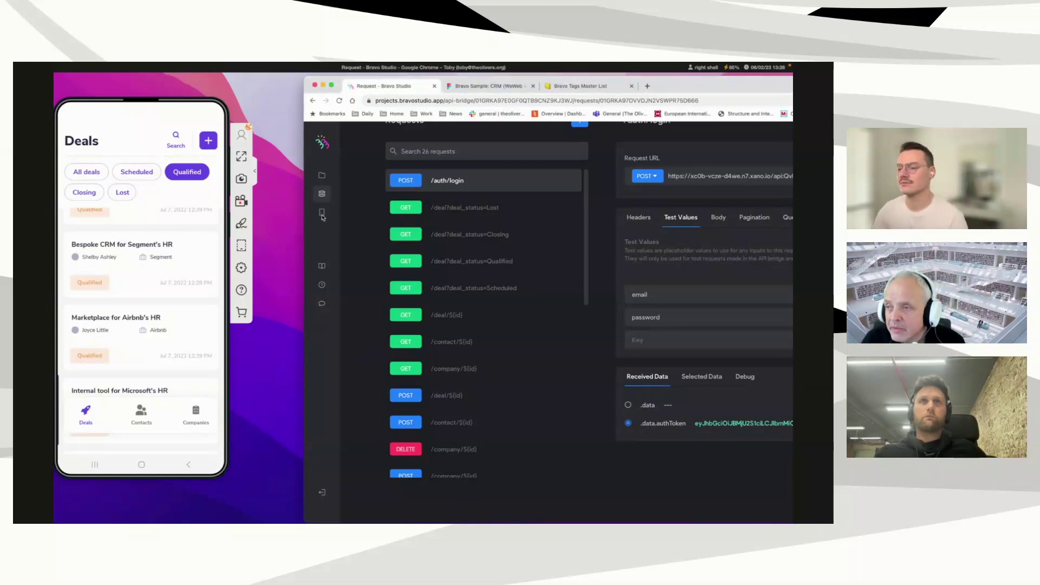
pyautogui.click(322, 214)
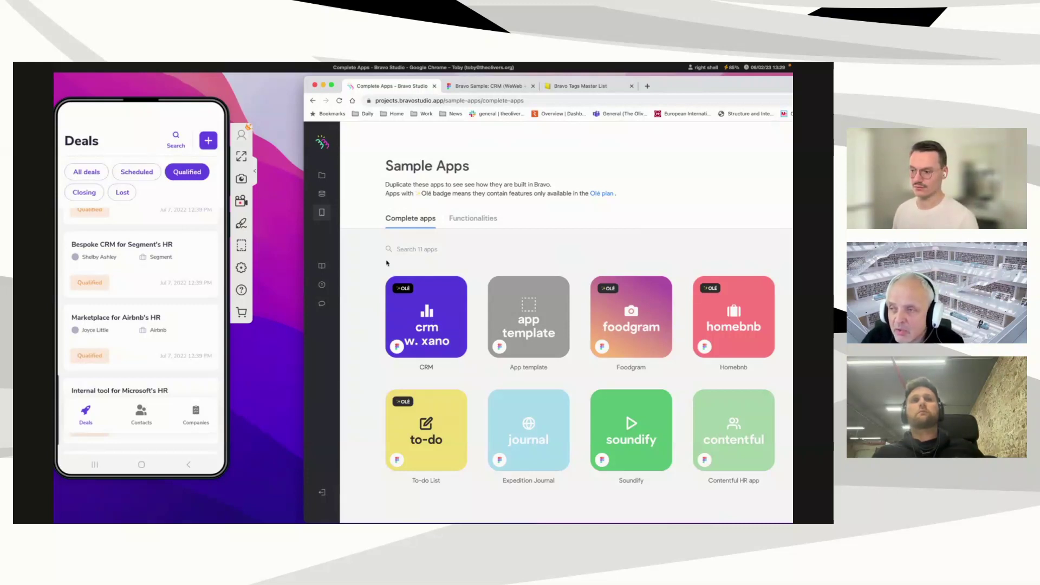
# Step: Open the WeWeb CRM API collection's requests, dismissing its authentication settings
pyautogui.click(322, 194)
pyautogui.click(536, 308)
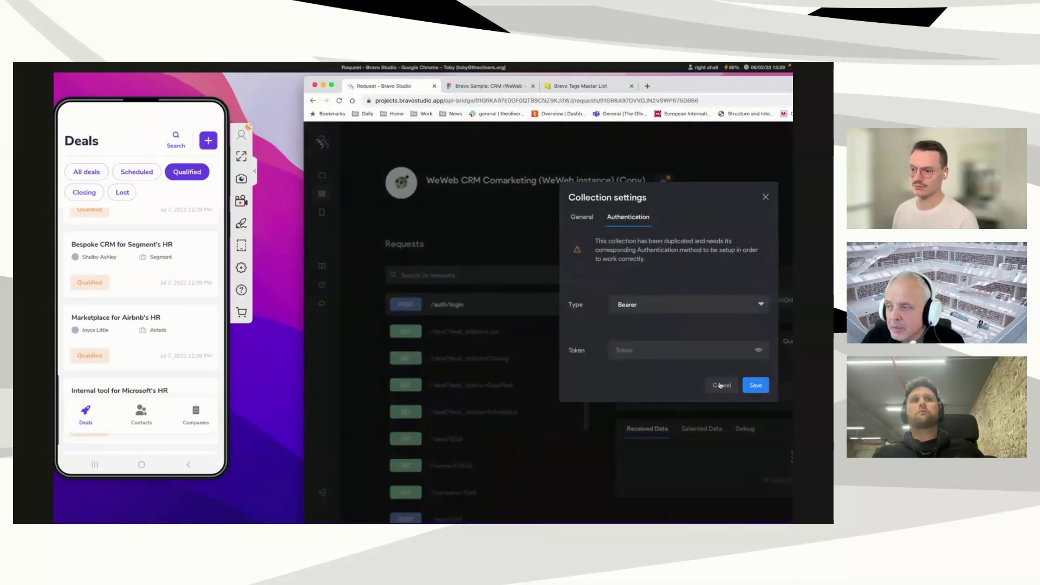
pyautogui.click(721, 385)
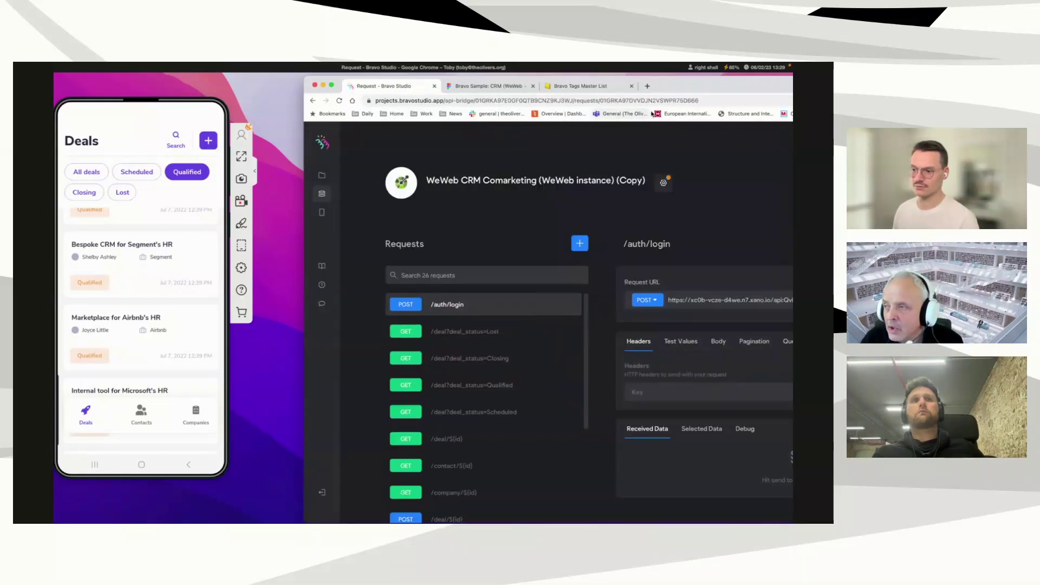
# Step: Browse the Requests list and highlight the login request's URL
pyautogui.moveTo(677, 86); pyautogui.dragTo(591, 89)
pyautogui.scroll(-3, 398, 426)
pyautogui.scroll(-1, 398, 426)
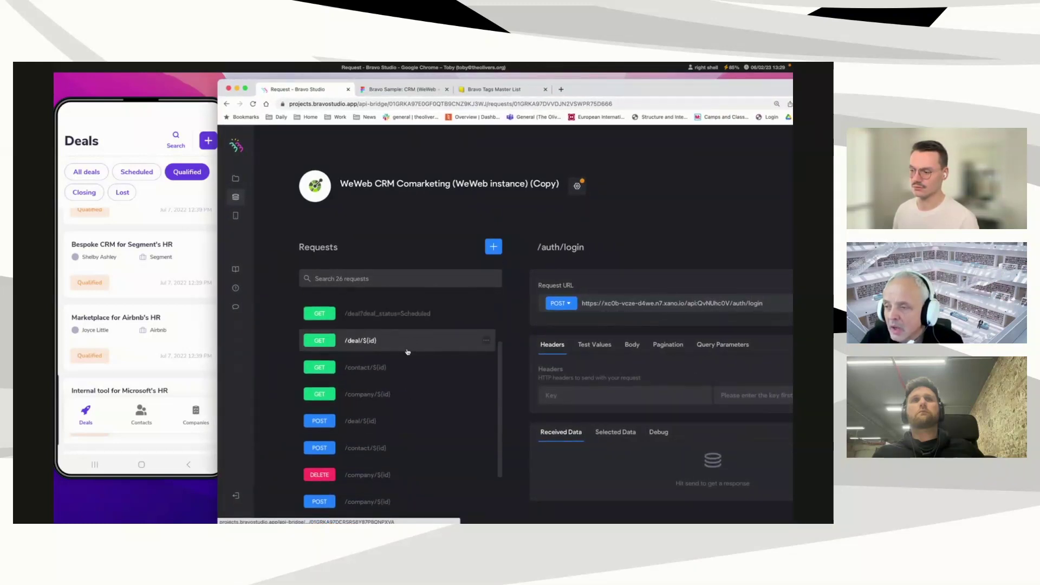
pyautogui.scroll(4, 408, 352)
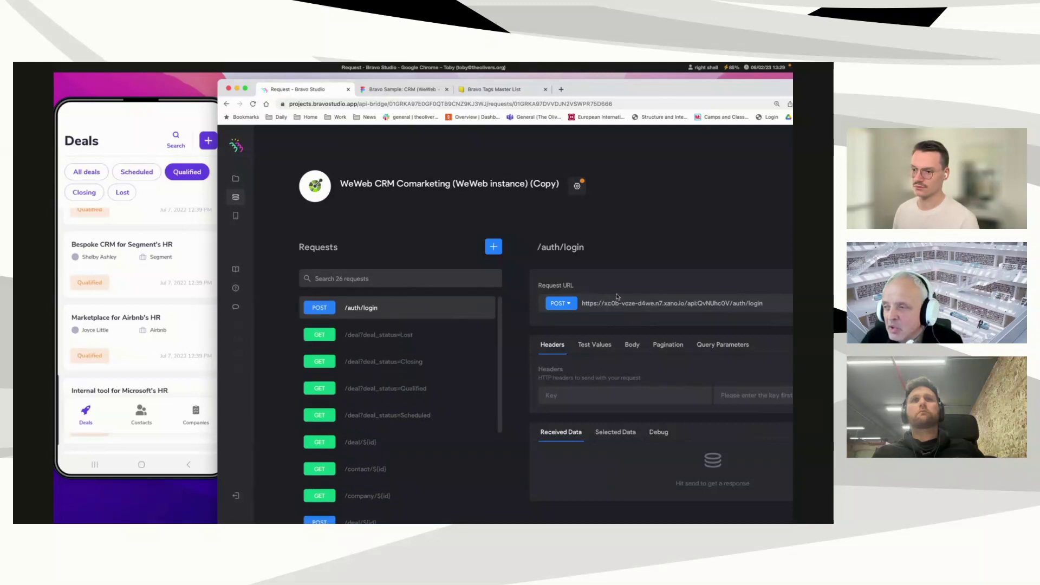
pyautogui.moveTo(582, 303); pyautogui.dragTo(686, 304)
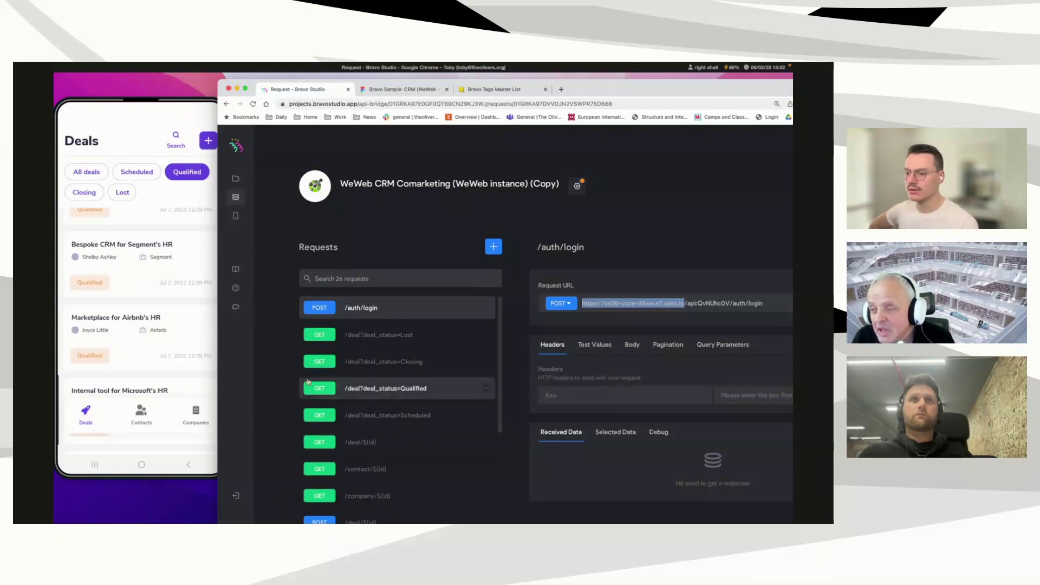
# Step: Open the GET /deal_search?search_text=${search_text} request in the full request editor
pyautogui.moveTo(610, 91); pyautogui.dragTo(519, 80)
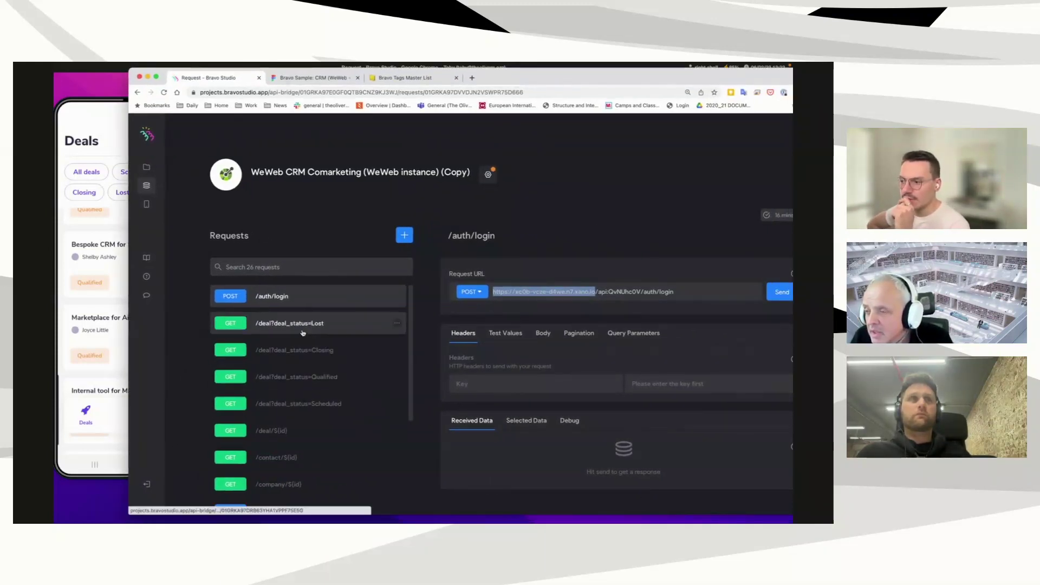
pyautogui.scroll(-3, 313, 374)
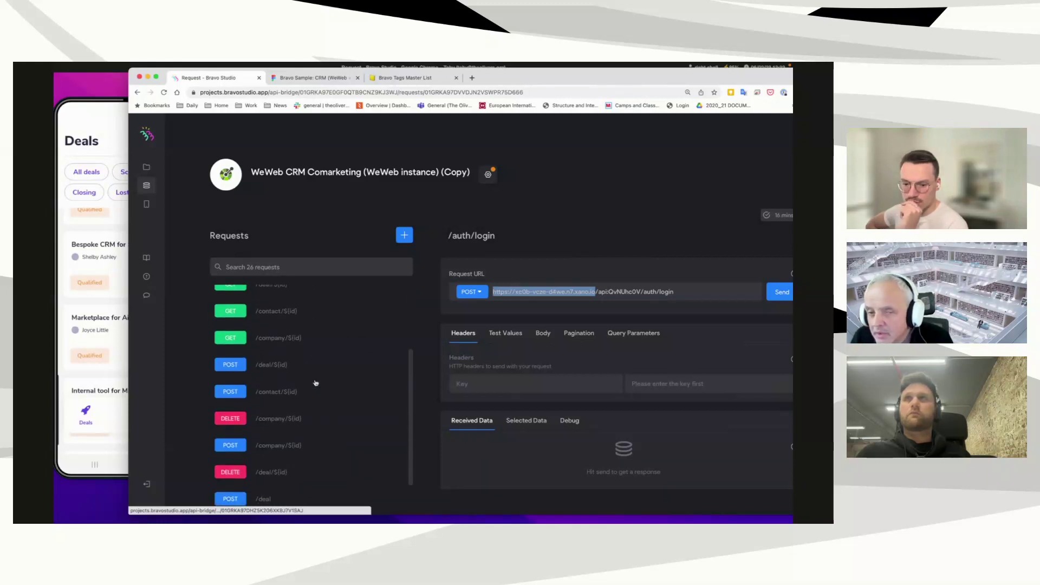
pyautogui.scroll(-5, 316, 383)
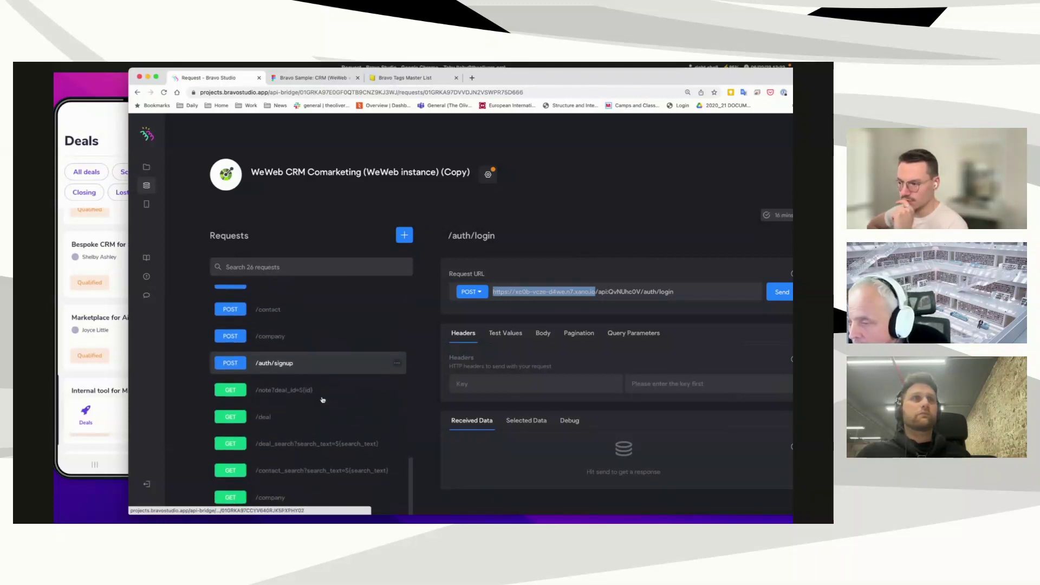
pyautogui.click(306, 445)
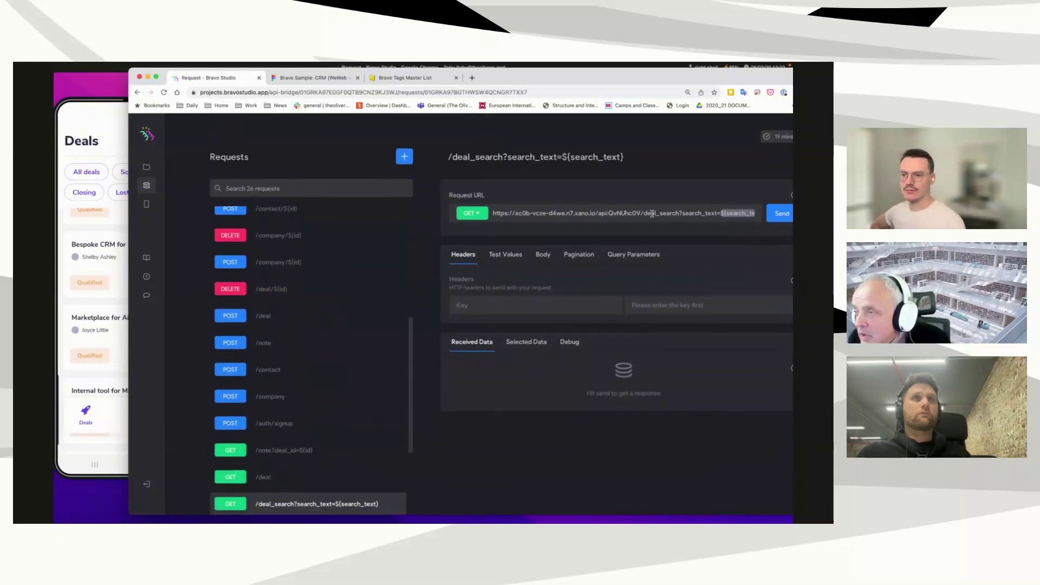
# Step: Highlight the deal search URL's search part, then open the GET /company/${id} request
pyautogui.moveTo(661, 212); pyautogui.dragTo(758, 214)
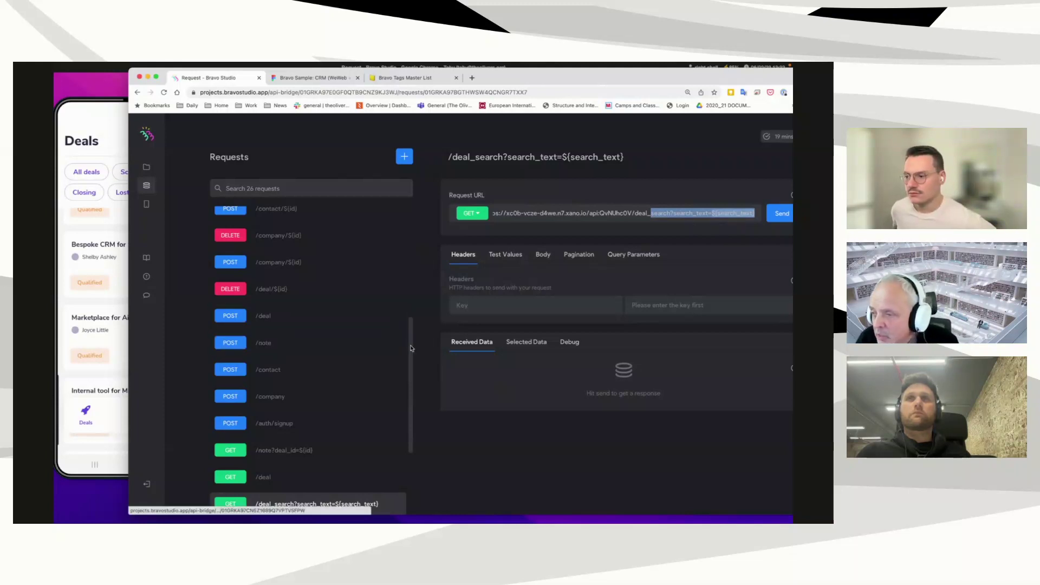
pyautogui.scroll(1, 409, 328)
pyautogui.scroll(2, 410, 328)
pyautogui.scroll(3, 407, 304)
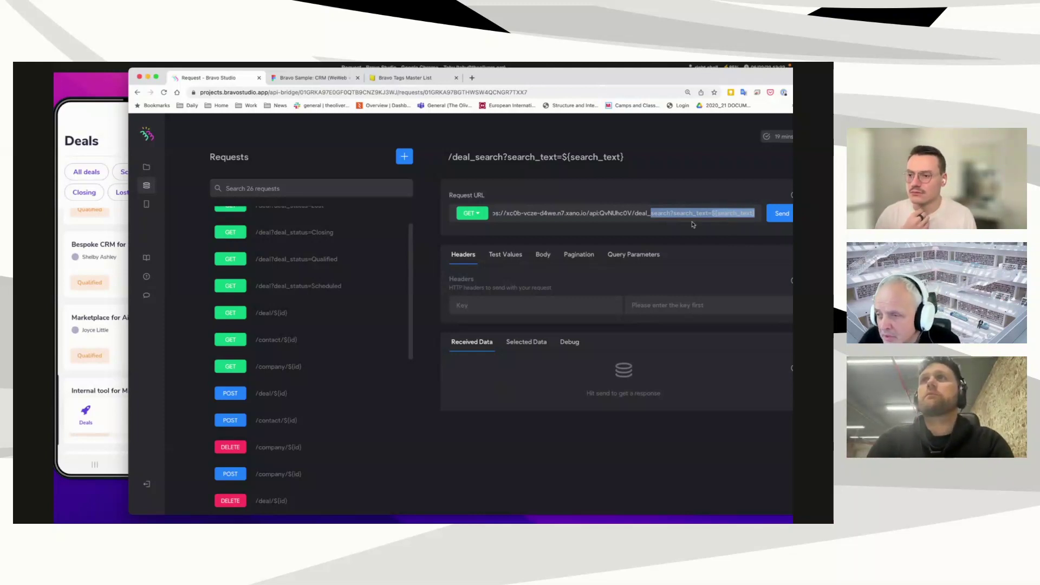
pyautogui.scroll(-3, 321, 339)
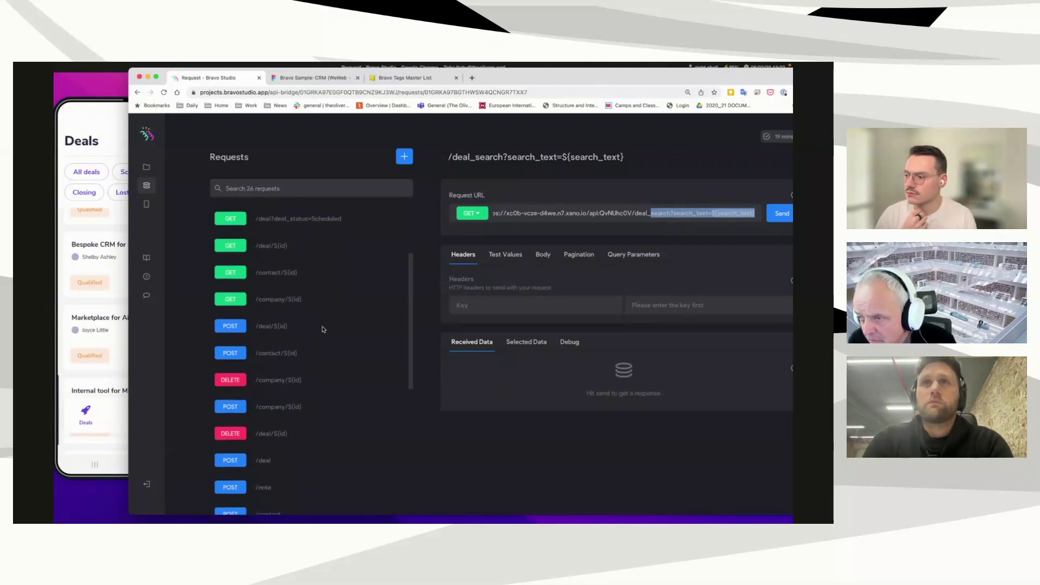
pyautogui.click(324, 301)
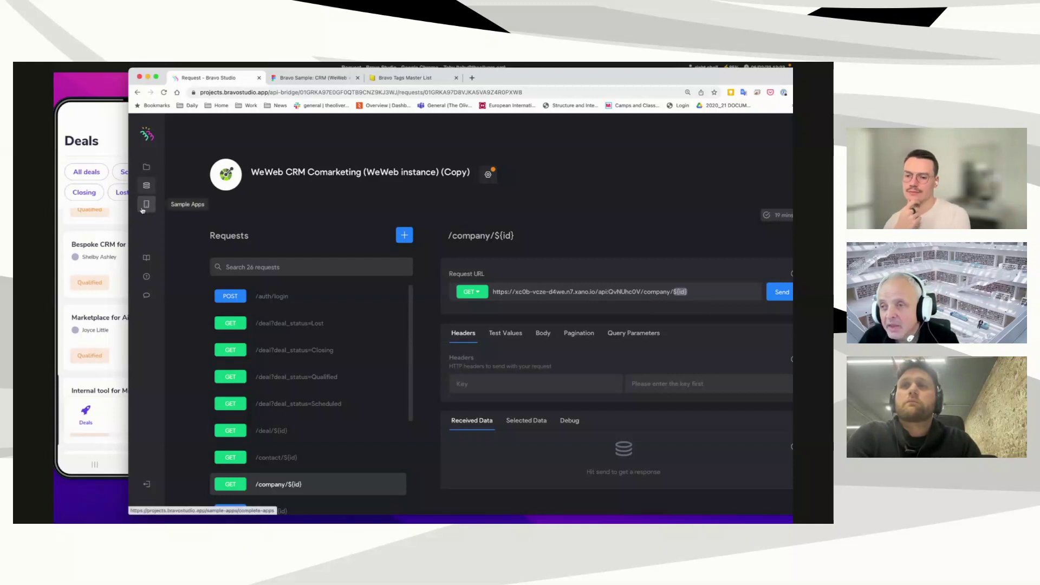
# Step: In the CRM (WeWeb + Xano) (Copy) app, bind data on Login simulation and expand FRAME
pyautogui.click(146, 167)
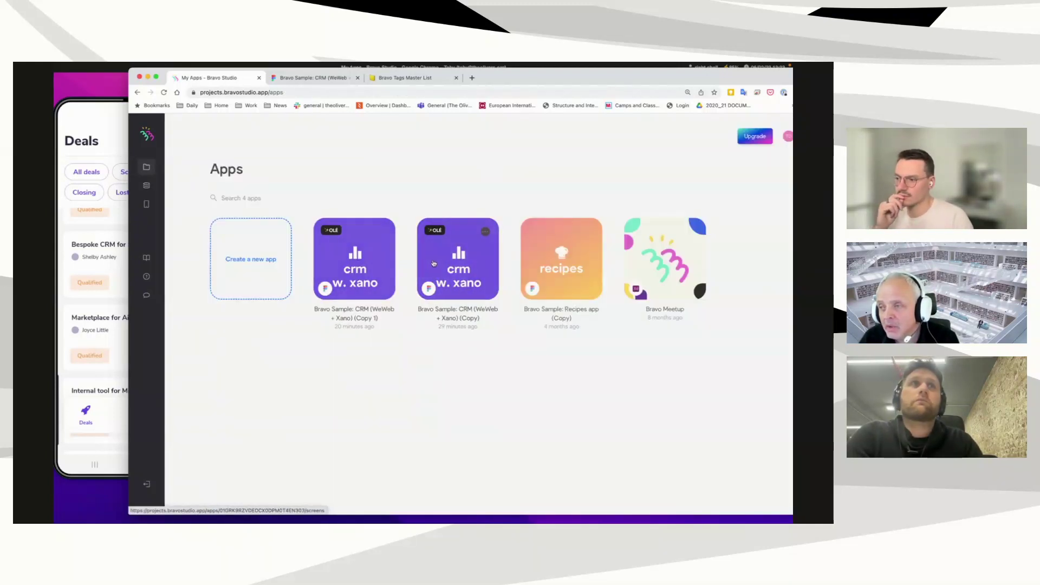
pyautogui.click(461, 268)
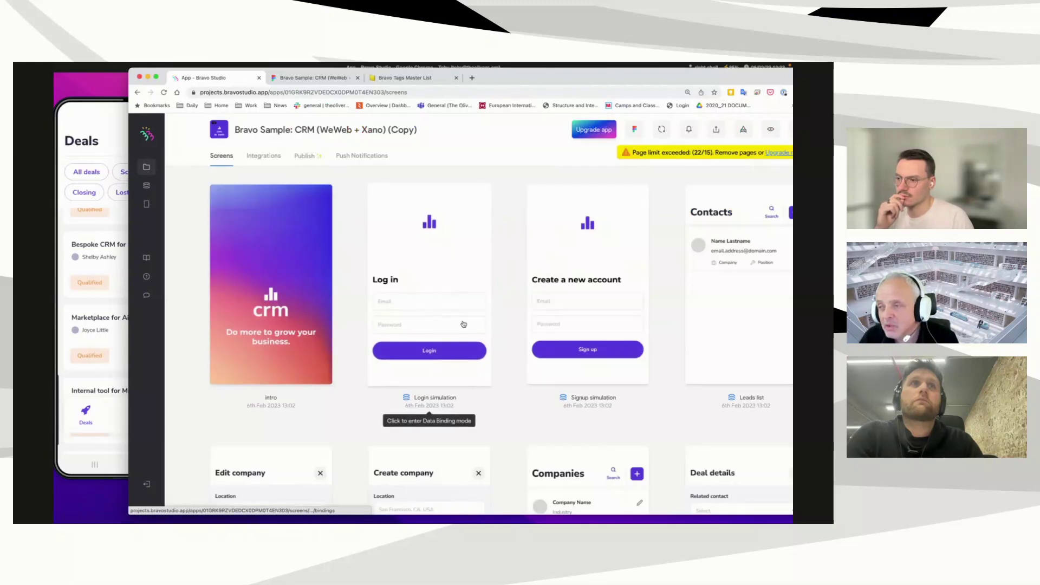
pyautogui.click(466, 324)
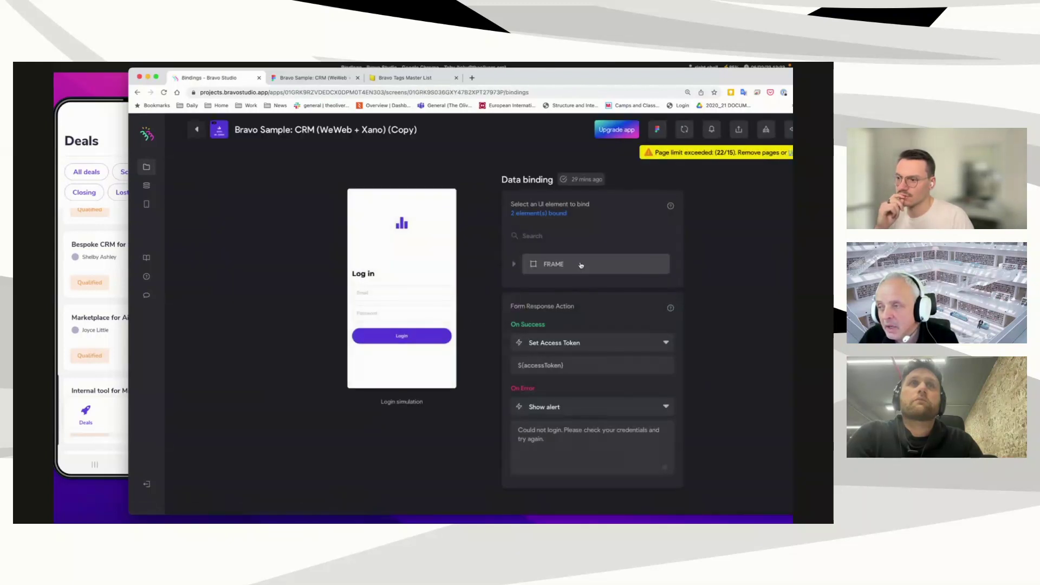
pyautogui.click(514, 266)
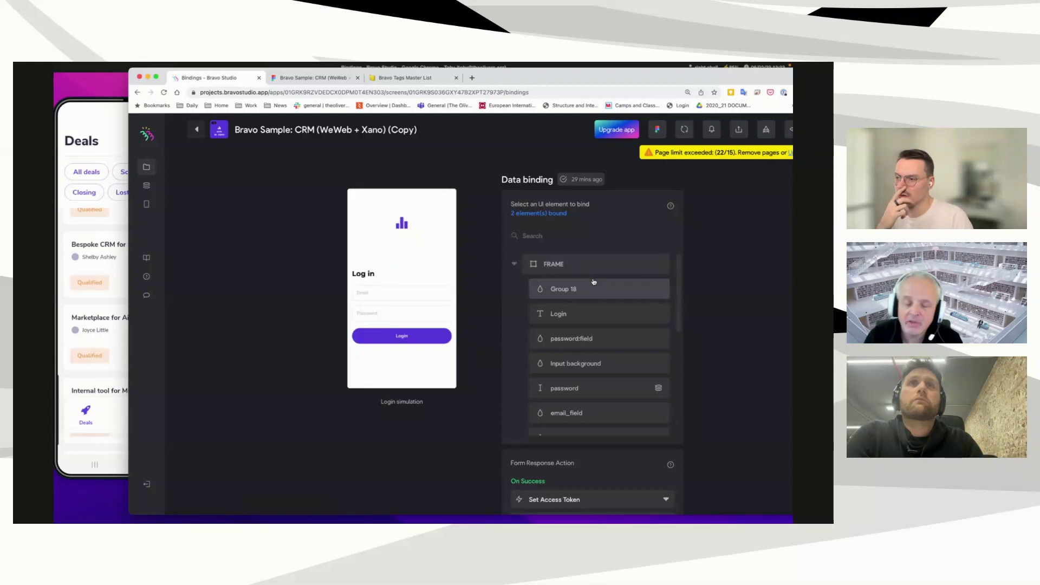